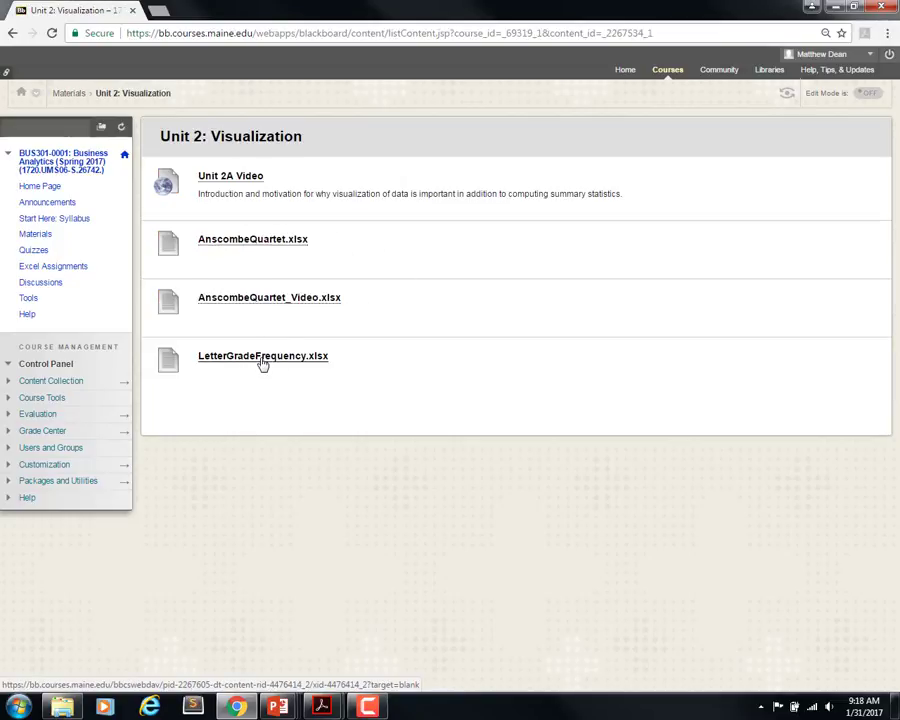
Download LetterGradeFrequency.xlsx from the Unit 2: Visualization course page and open it in Excel
click(263, 357)
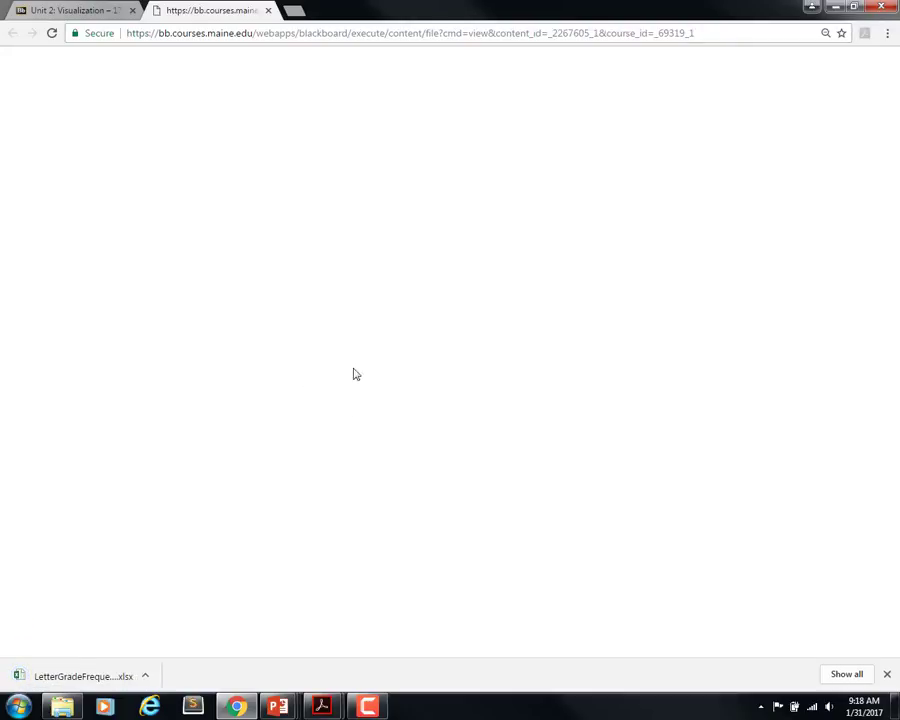
click(117, 675)
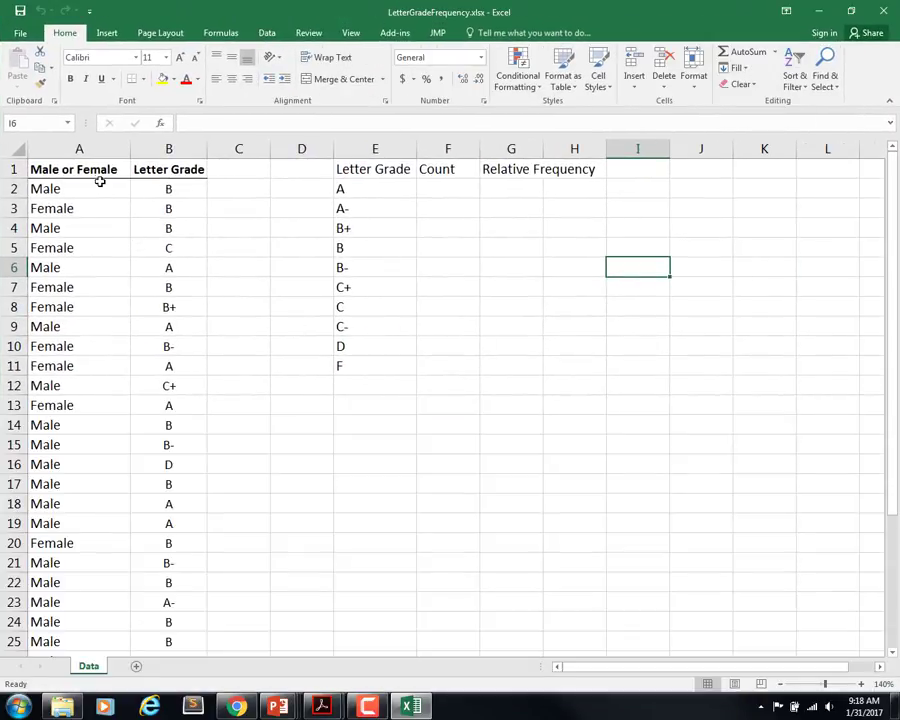
Examine the gender and letter grade records in columns A and B and the grade categories A to F listed in column E
click(104, 149)
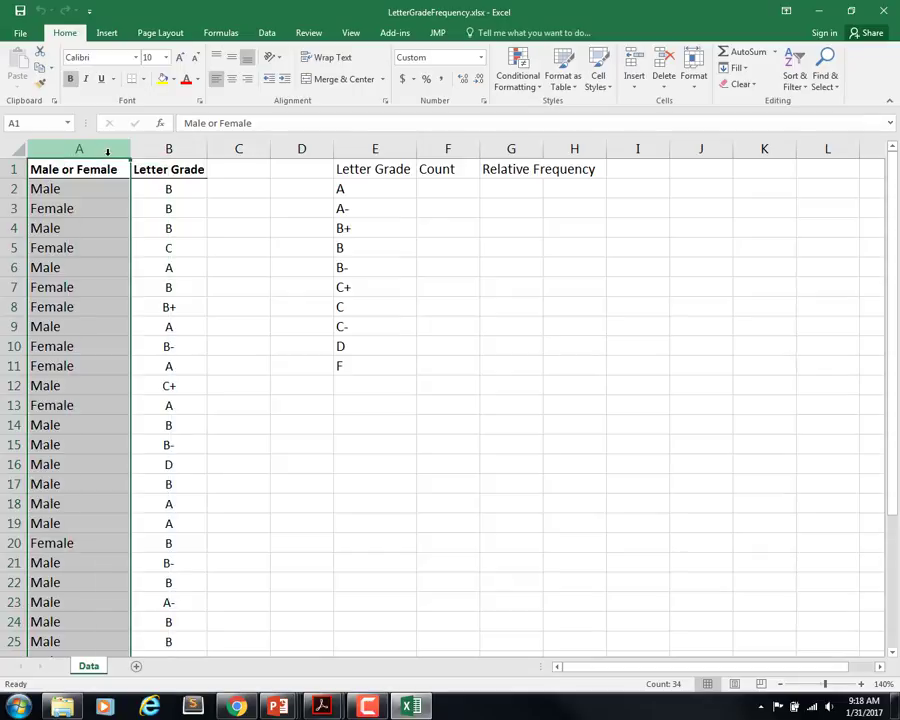
click(97, 195)
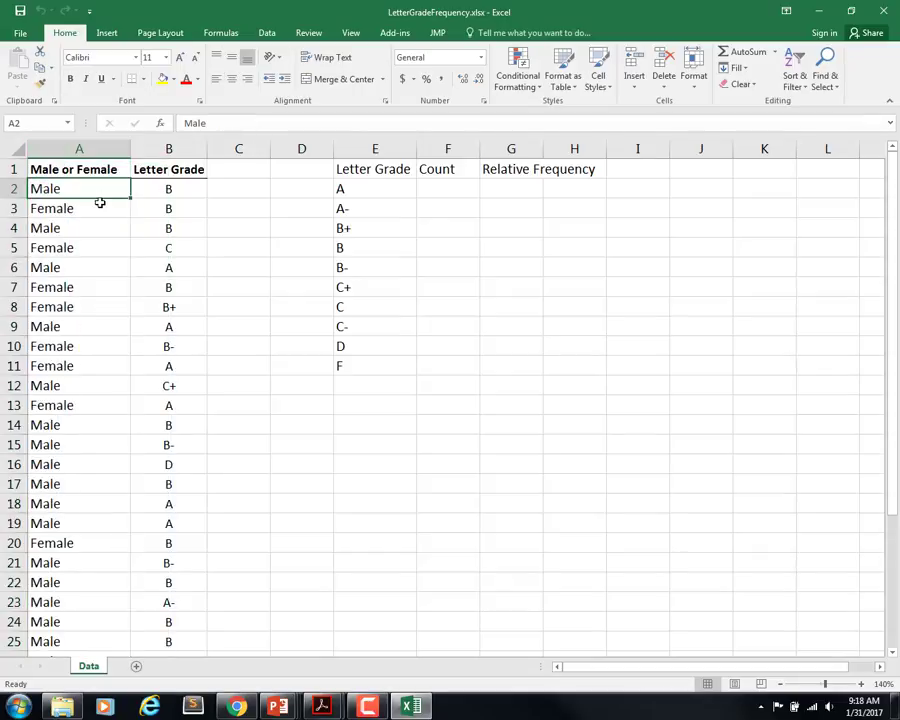
click(168, 149)
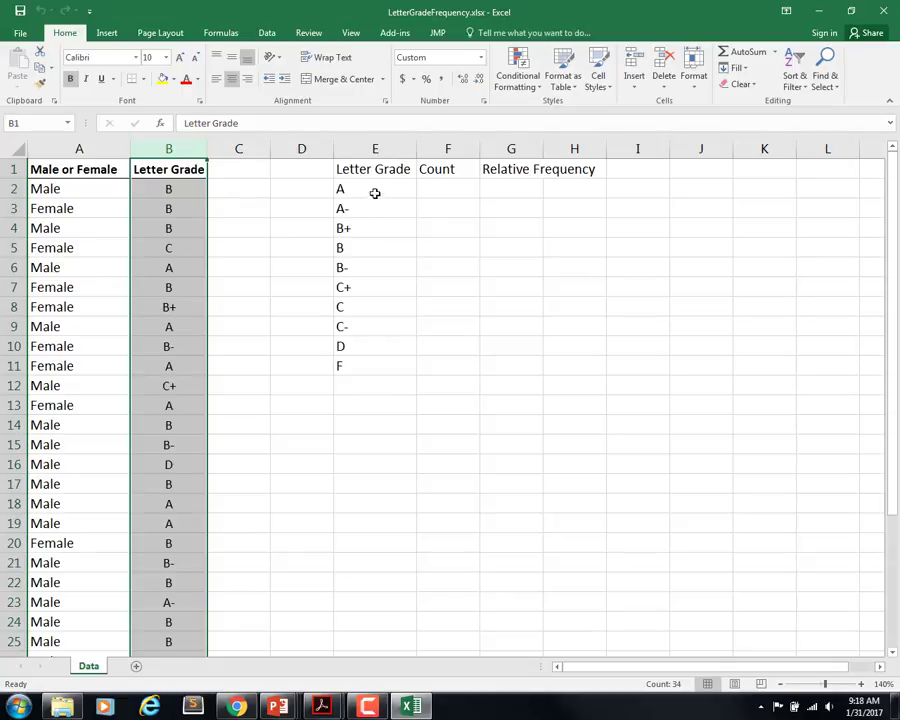
click(376, 164)
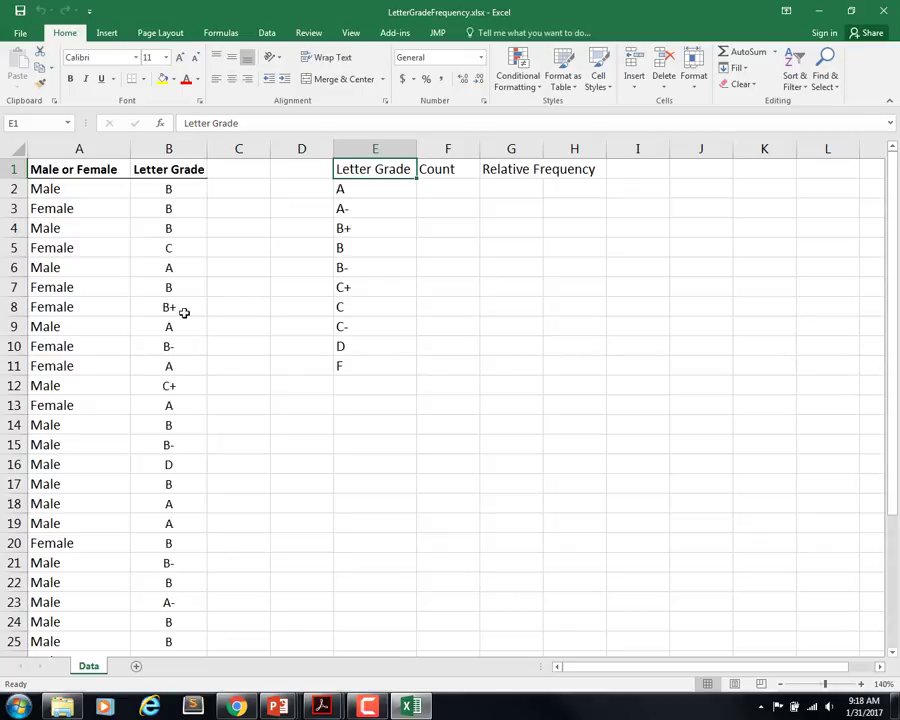
scroll(151, 282, down, 6)
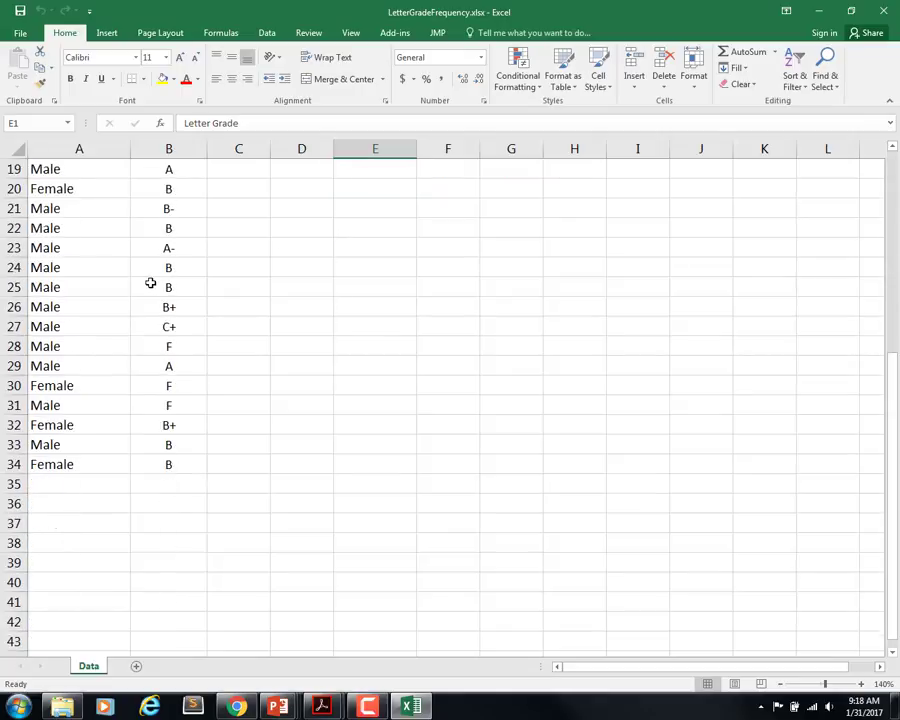
click(177, 461)
scroll(232, 382, up, 6)
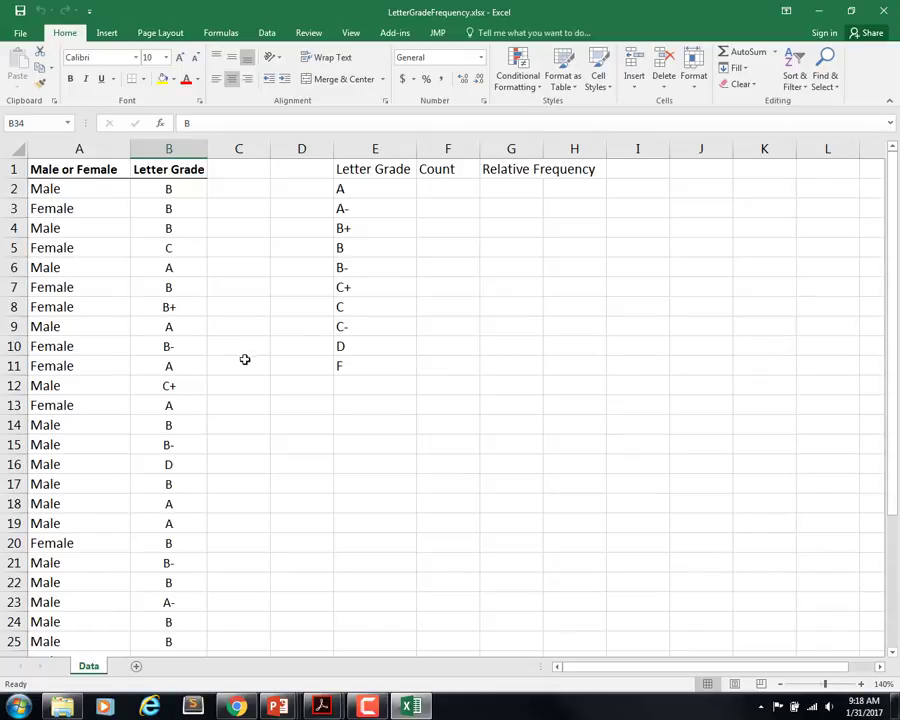
click(356, 190)
click(364, 208)
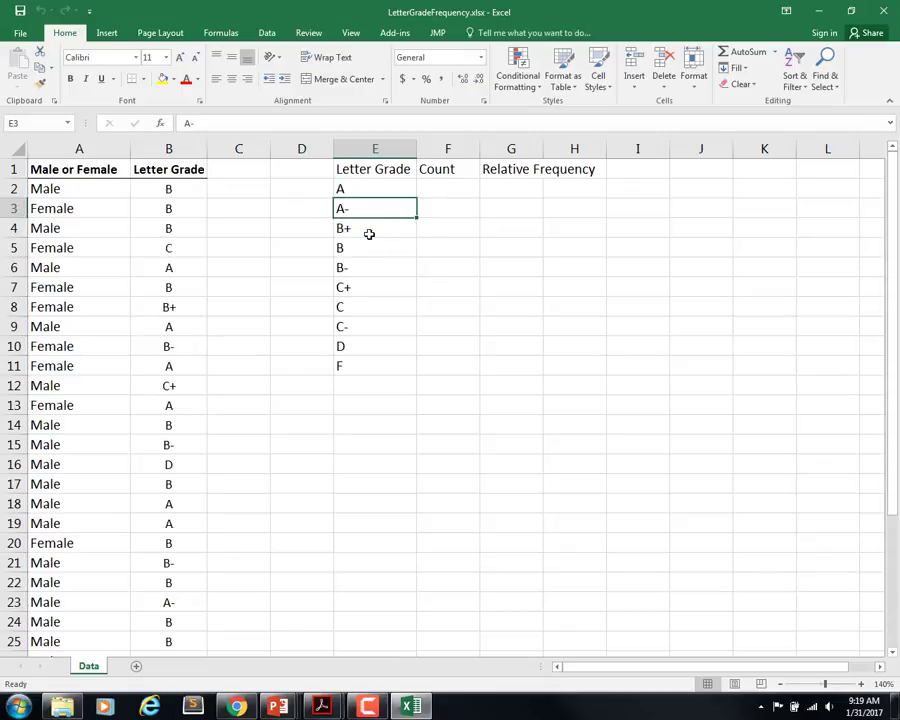
click(369, 232)
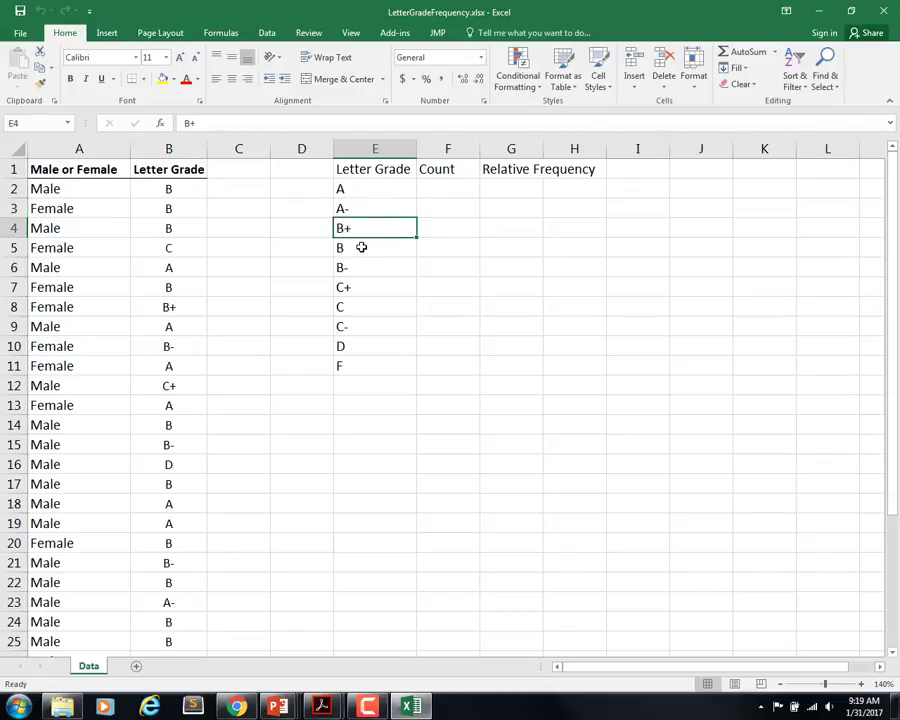
click(366, 191)
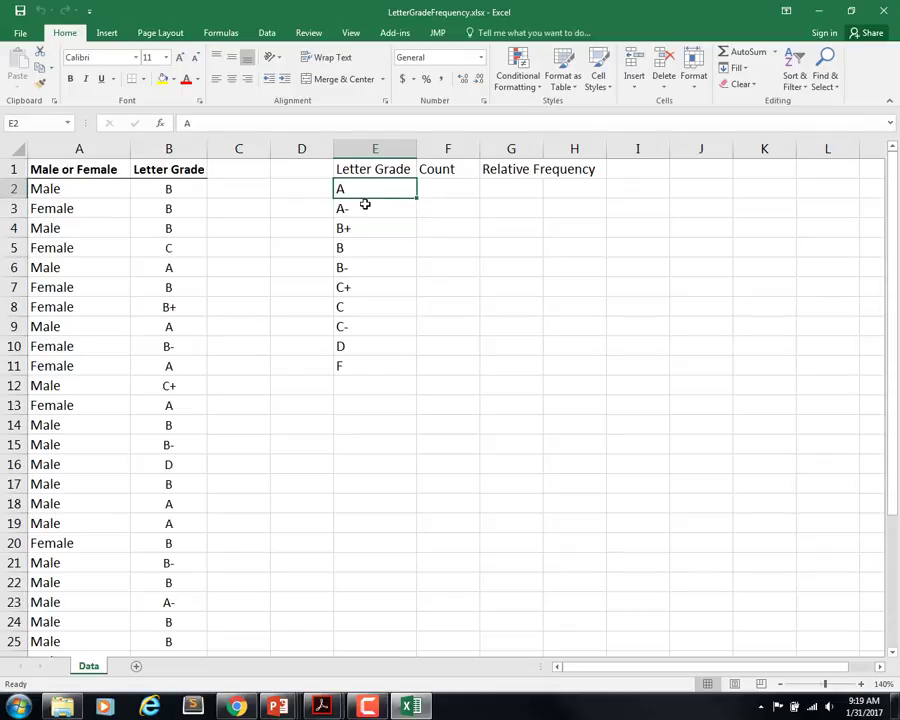
click(364, 250)
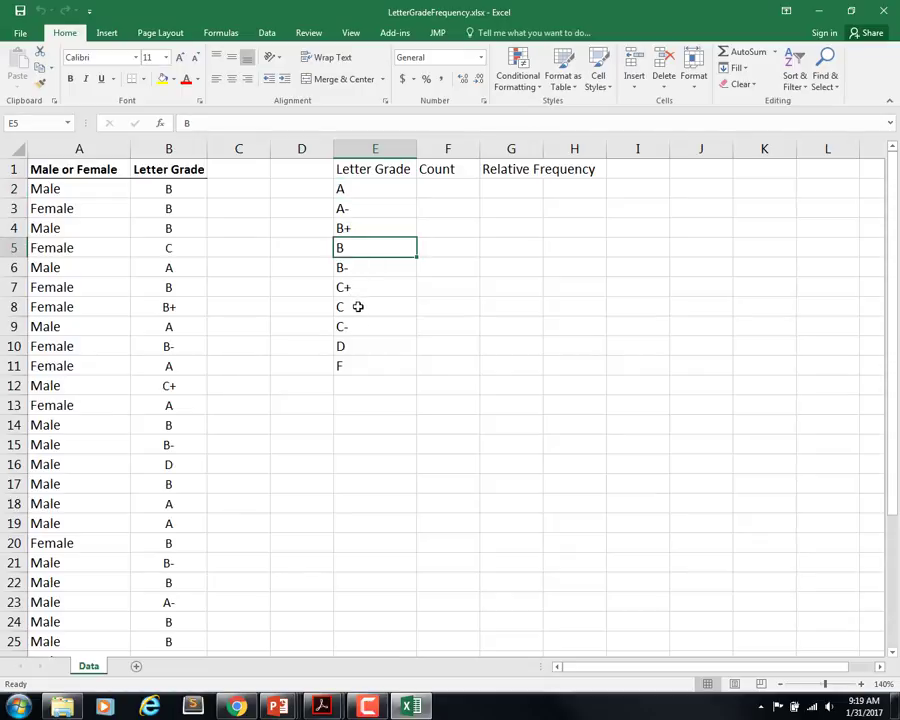
click(355, 344)
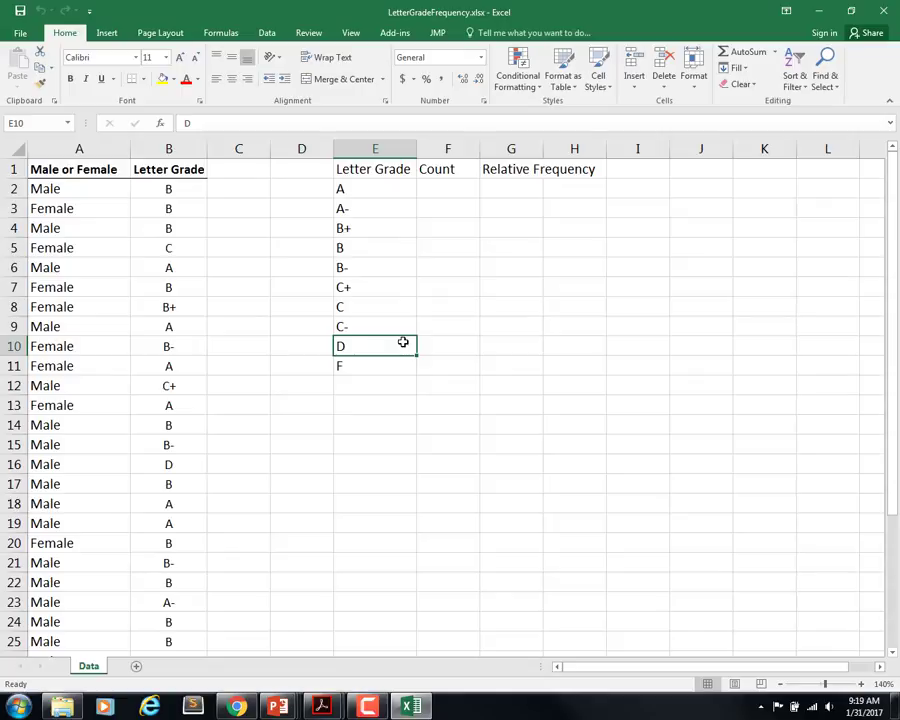
click(372, 368)
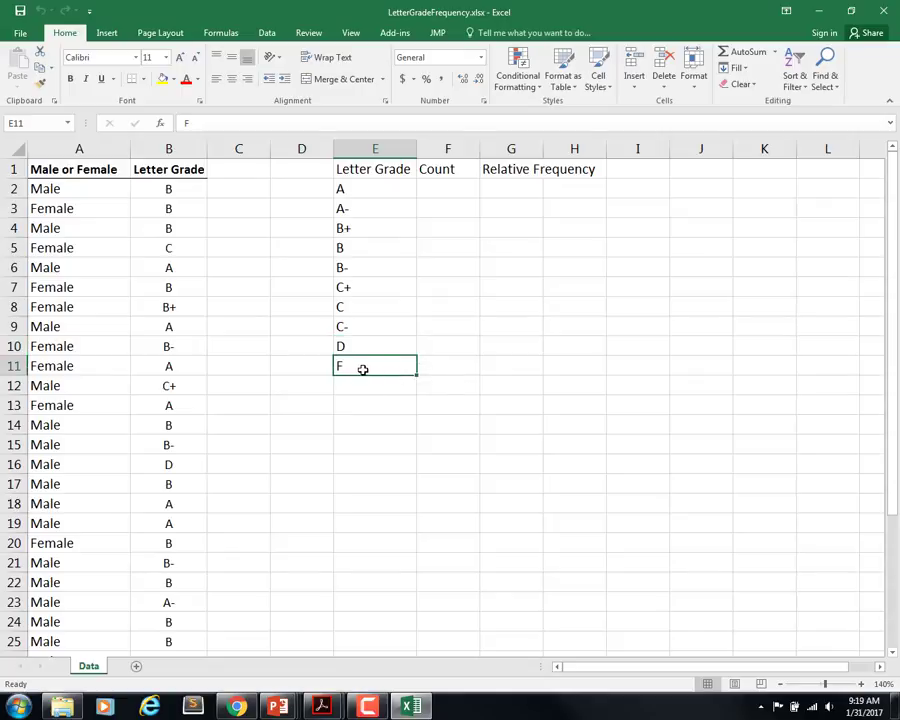
click(458, 366)
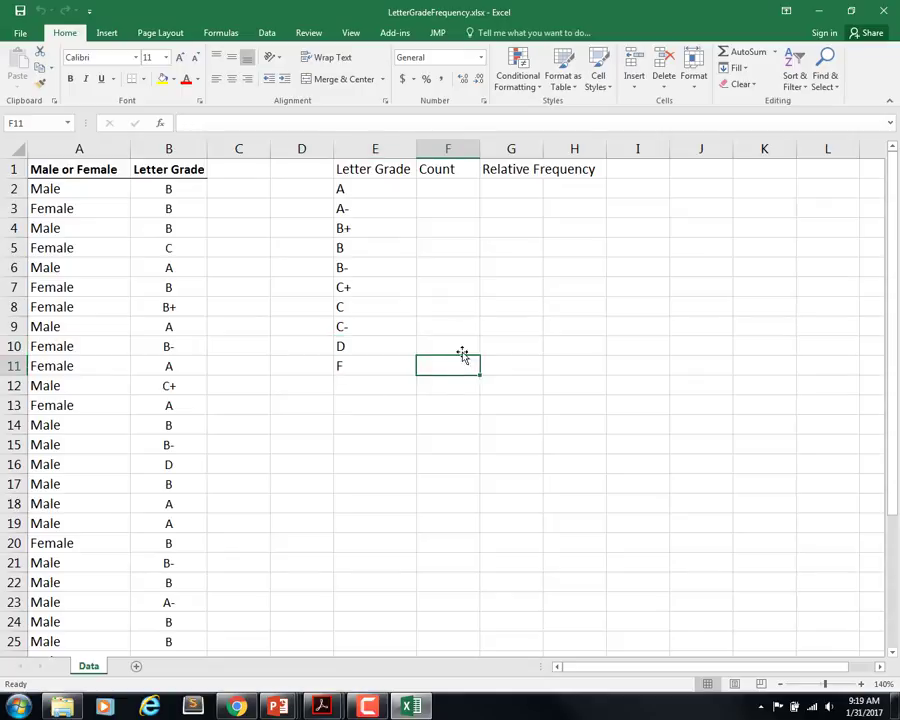
Enter =COUNTIF($B$2:$B$34,E2) in F2 to count the A grades, with the data range as an absolute reference
click(448, 189)
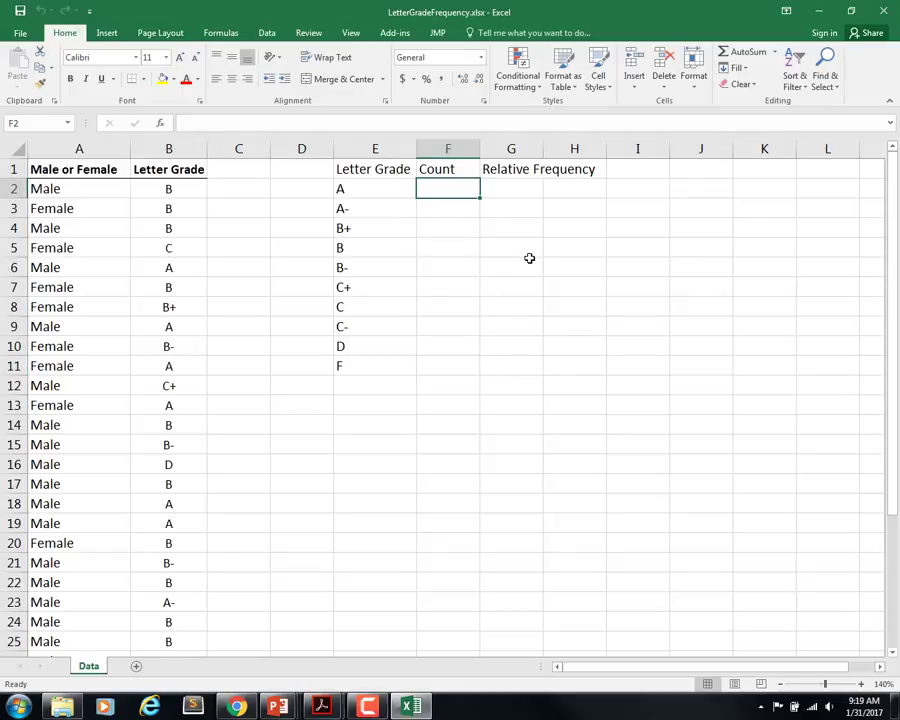
text(=)
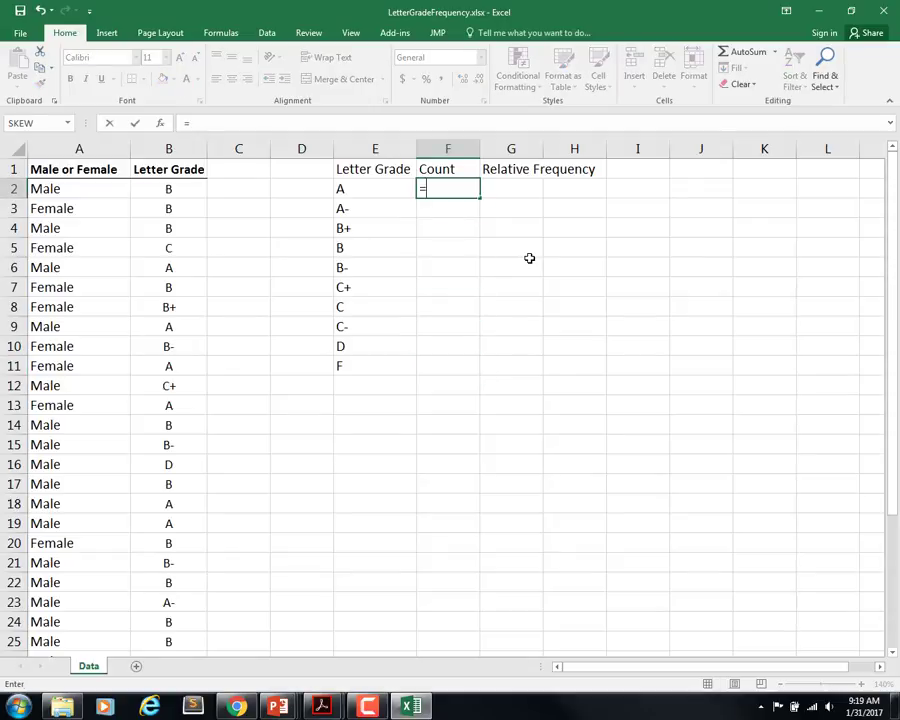
text(countif)
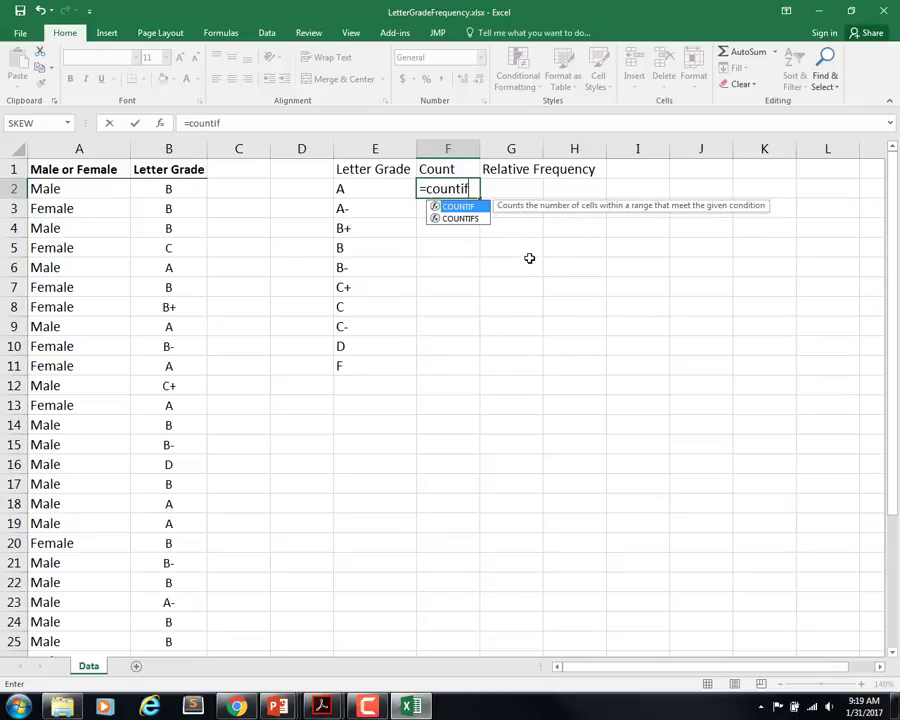
text(()
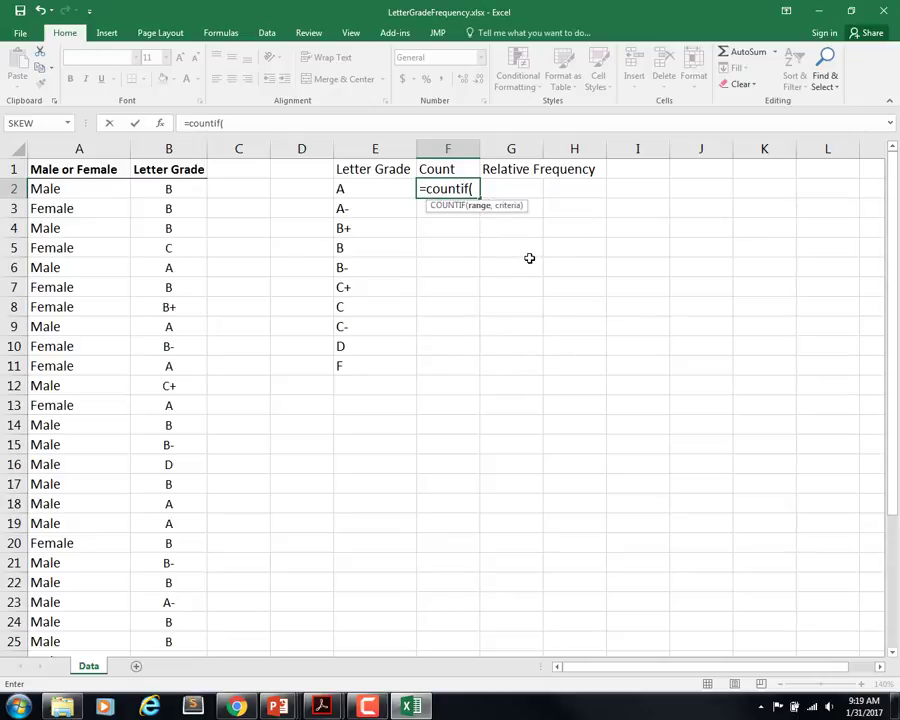
click(188, 188)
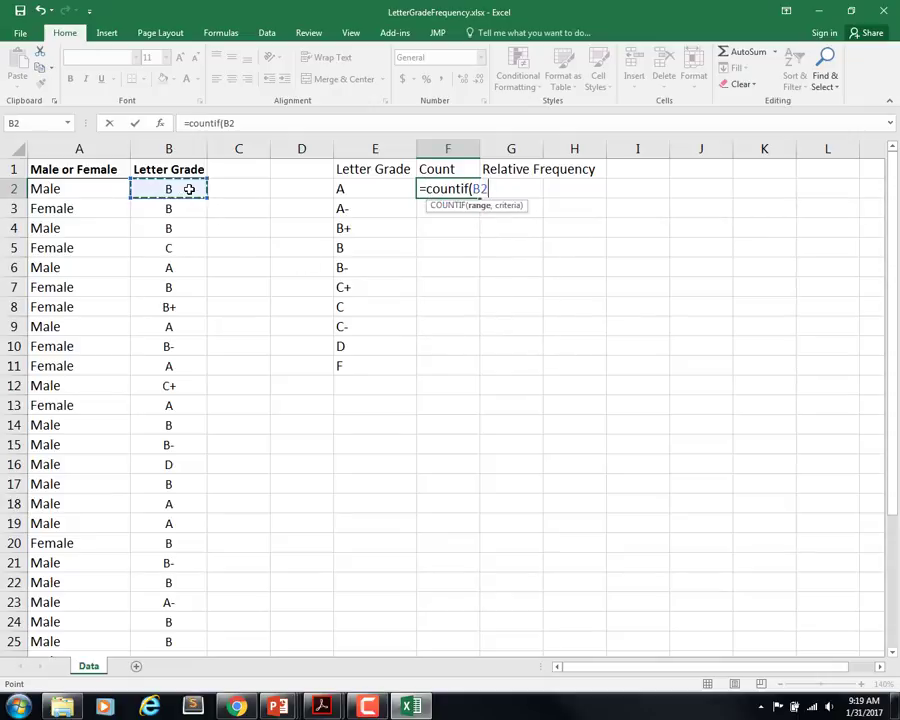
text(:)
key(ctrl+shift+Down)
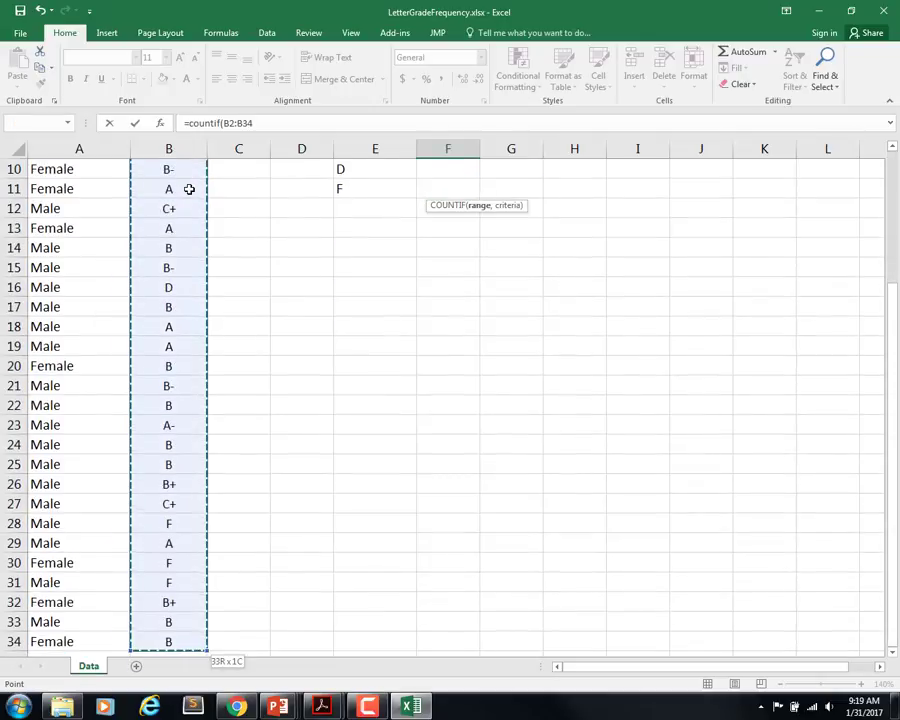
key(F4)
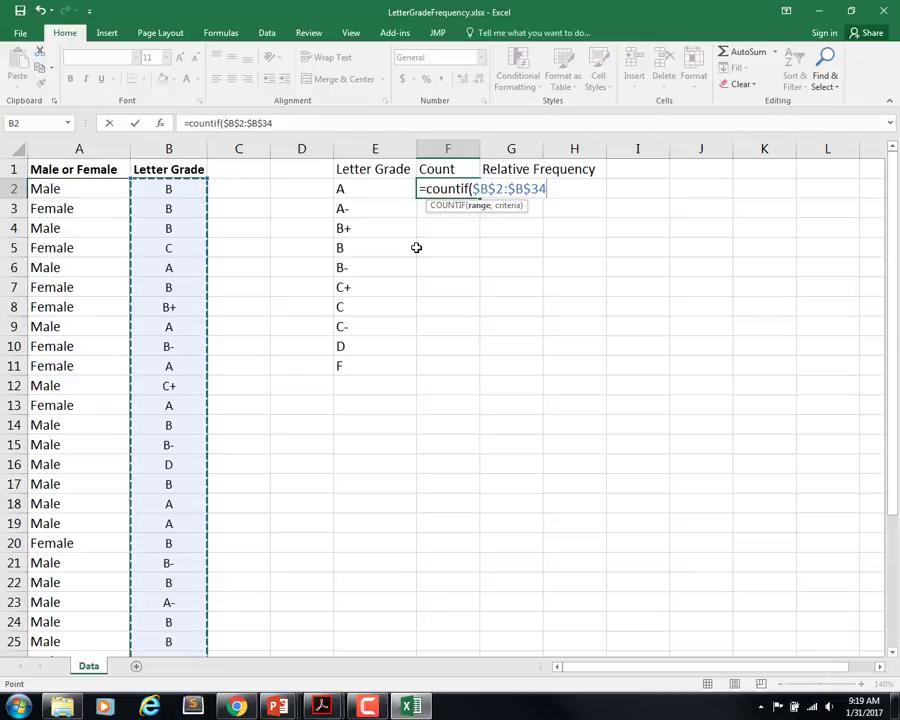
text(,)
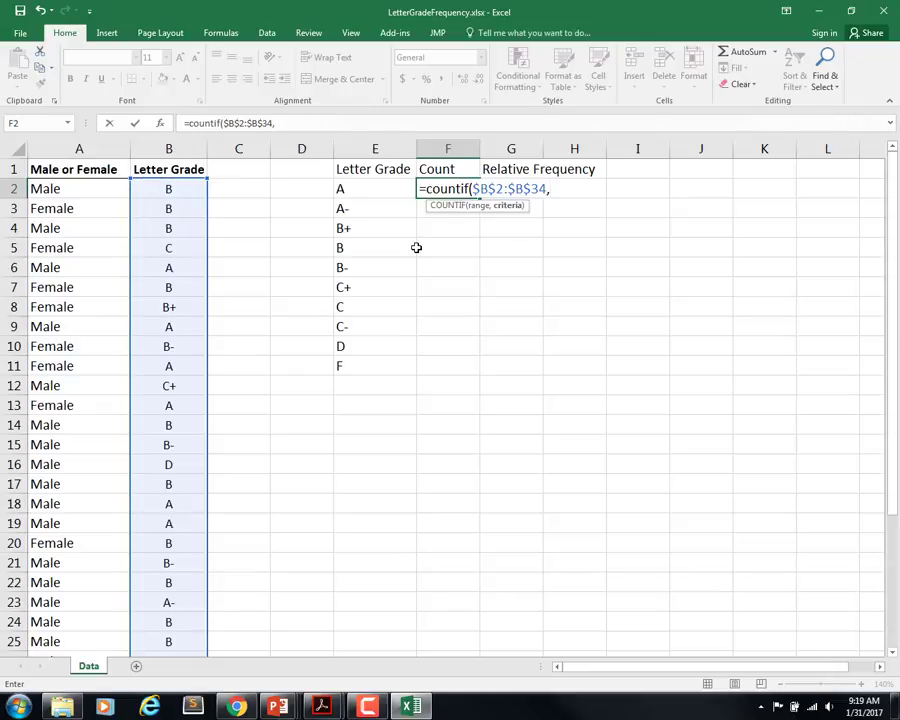
click(360, 190)
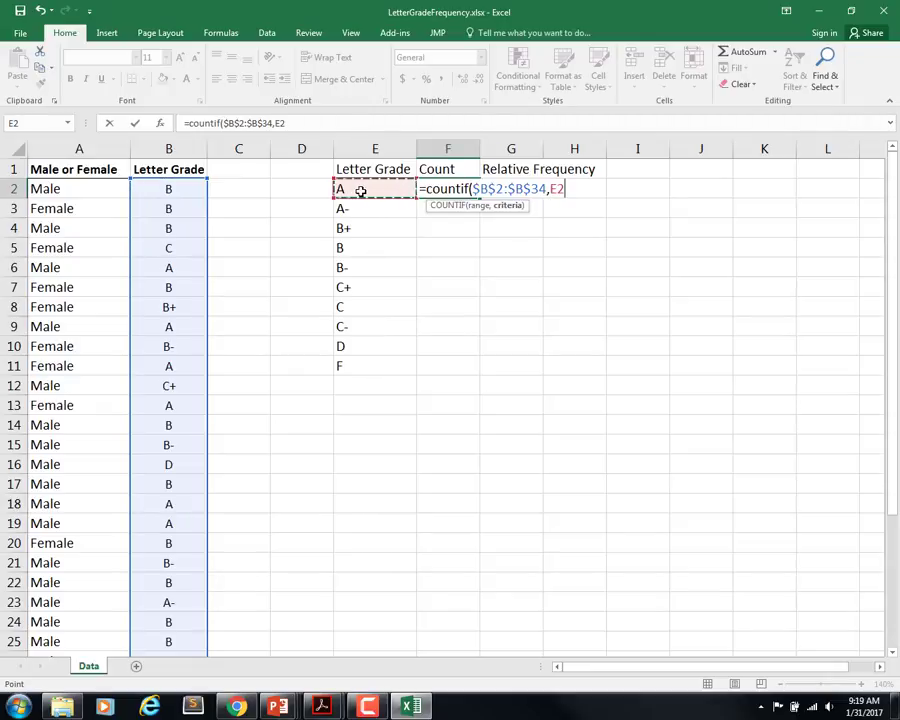
text())
key(Return)
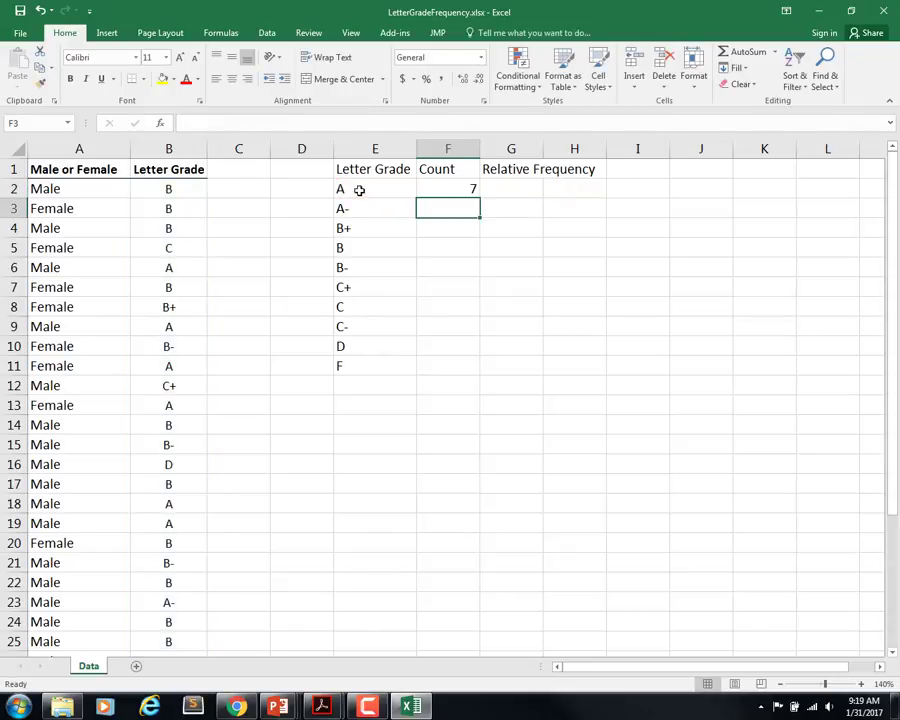
Check the references in the F2 COUNTIF formula and fill it down the Count column through F11
click(430, 189)
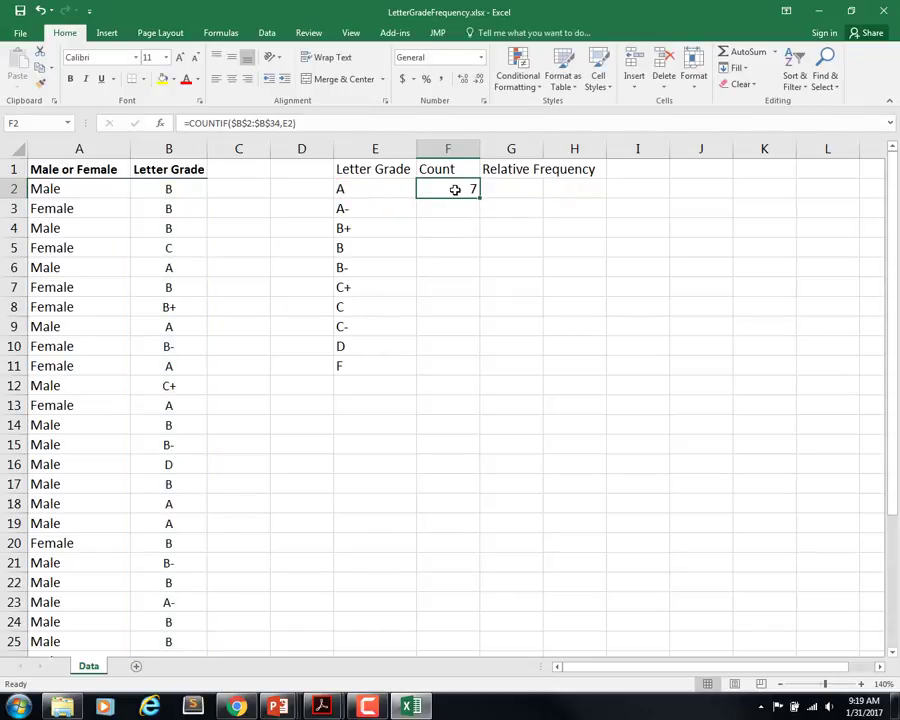
double_click(453, 189)
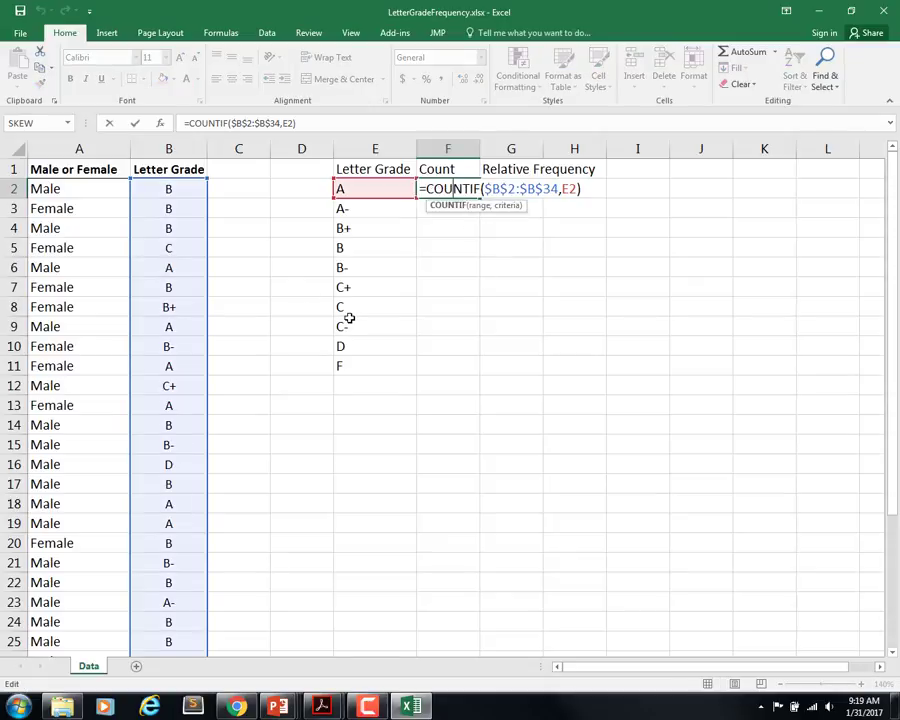
key(Return)
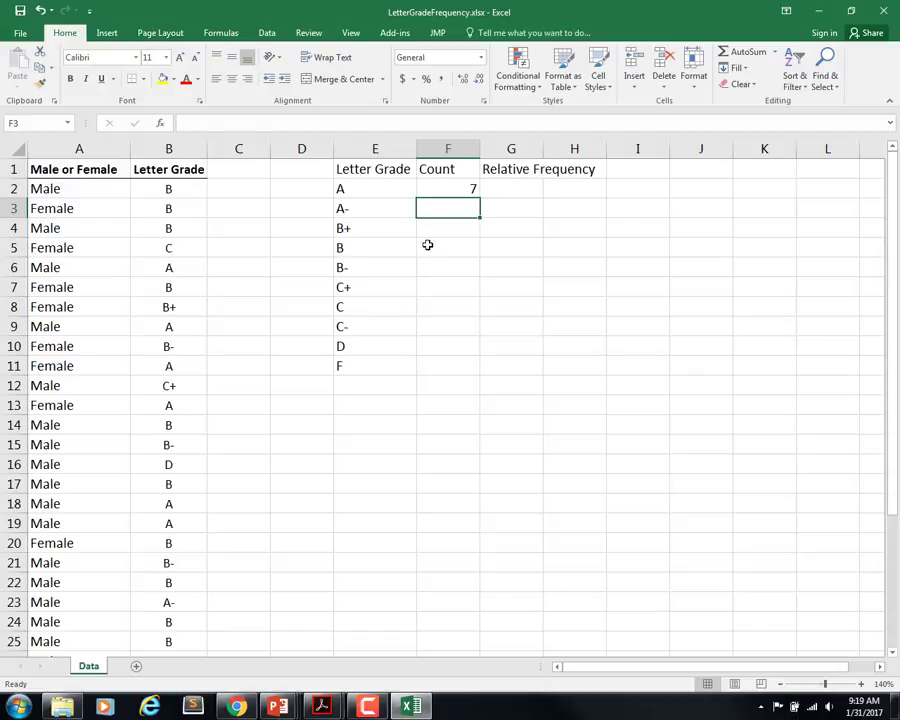
click(447, 190)
double_click(447, 189)
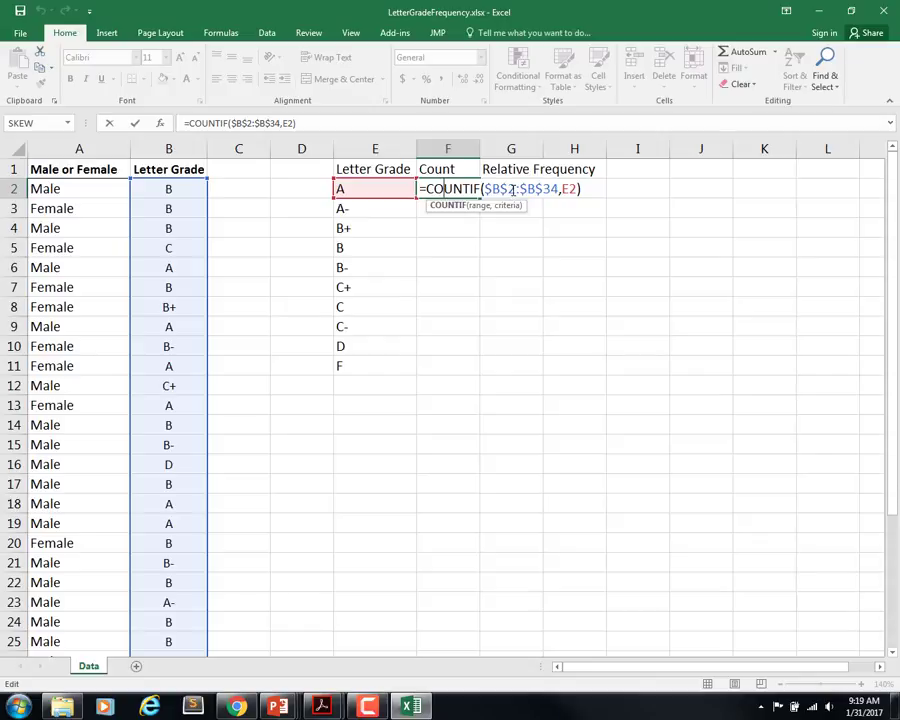
key(Escape)
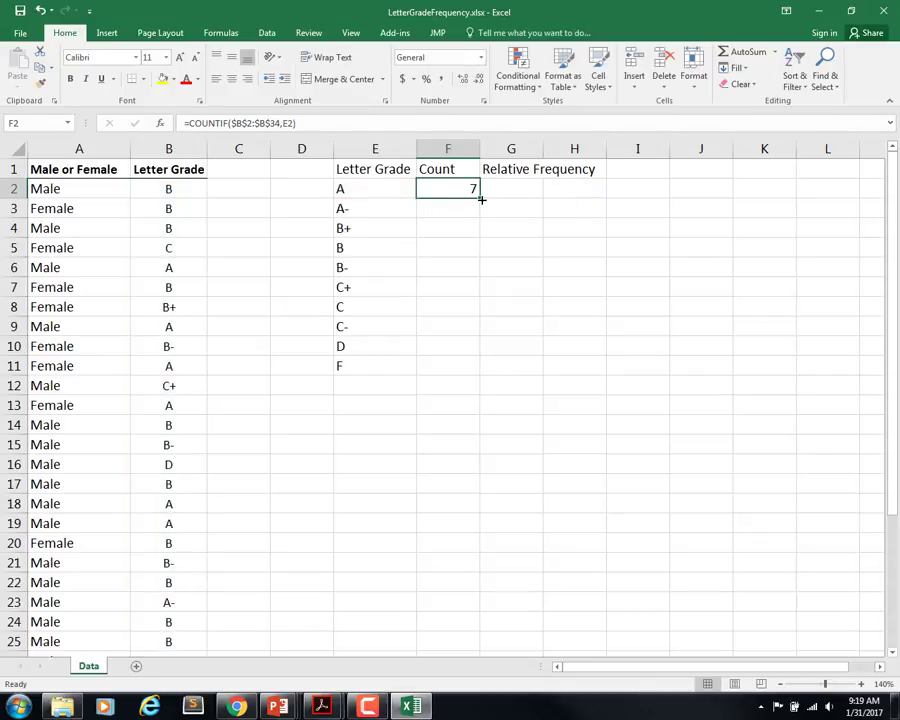
double_click(481, 199)
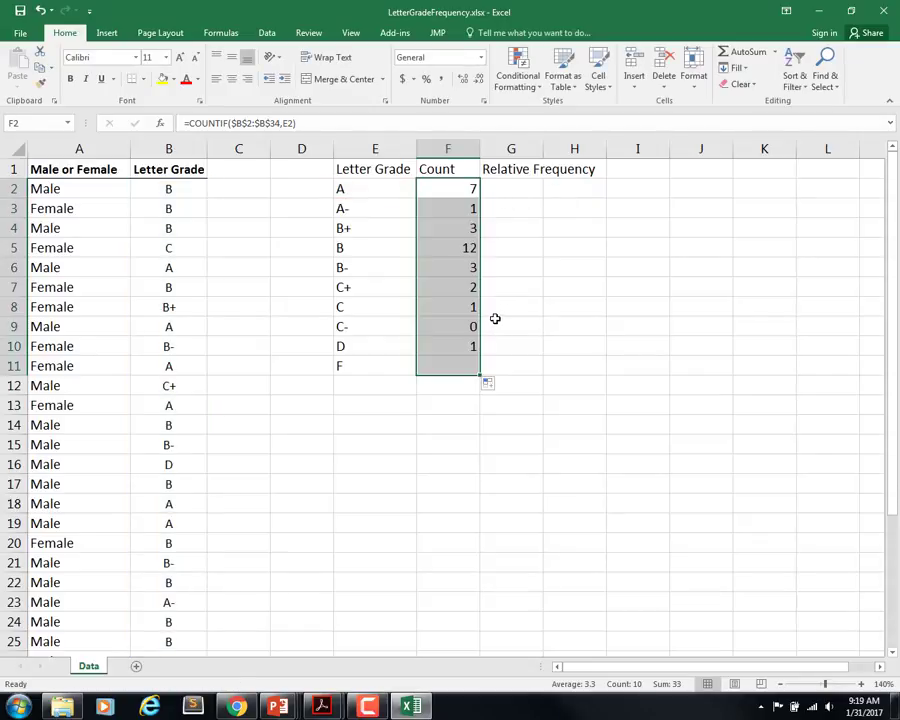
Total the Count column in F12 with =SUM(F2:F11) and check the formula
click(457, 386)
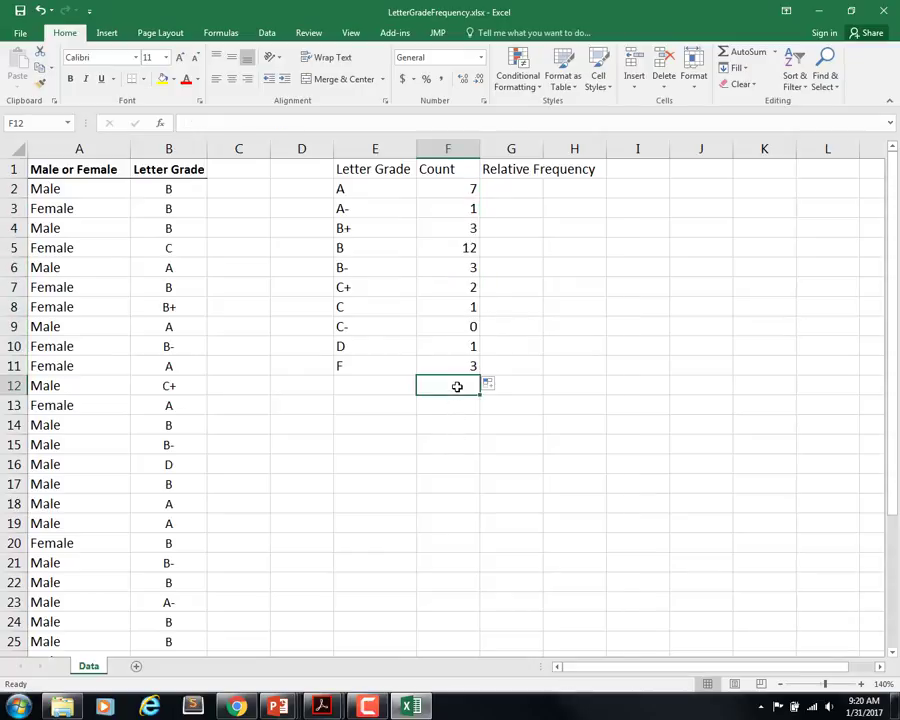
key(alt+equal)
key(Return)
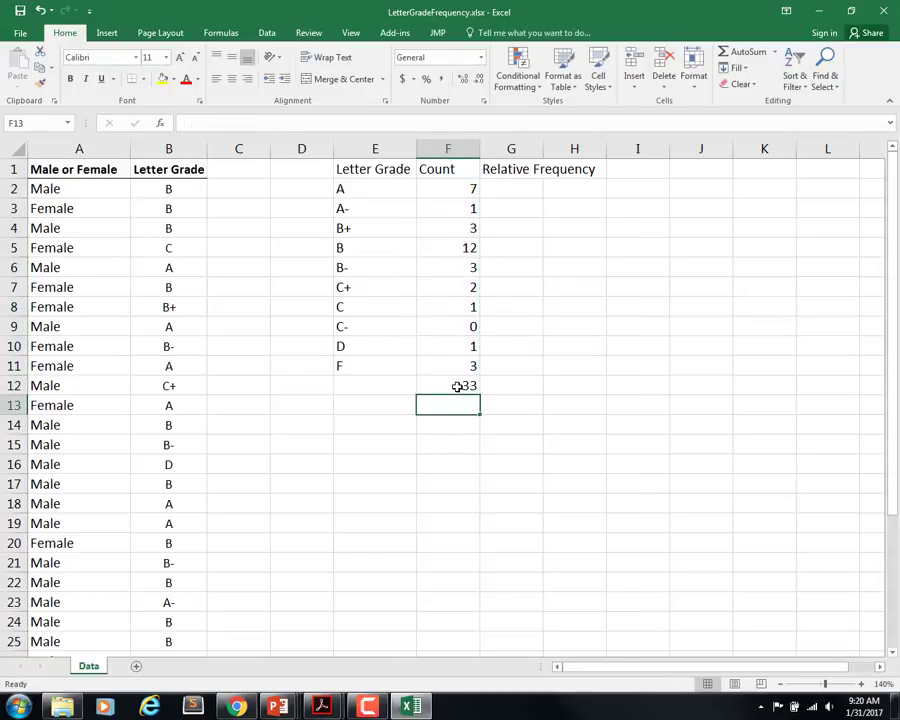
click(457, 386)
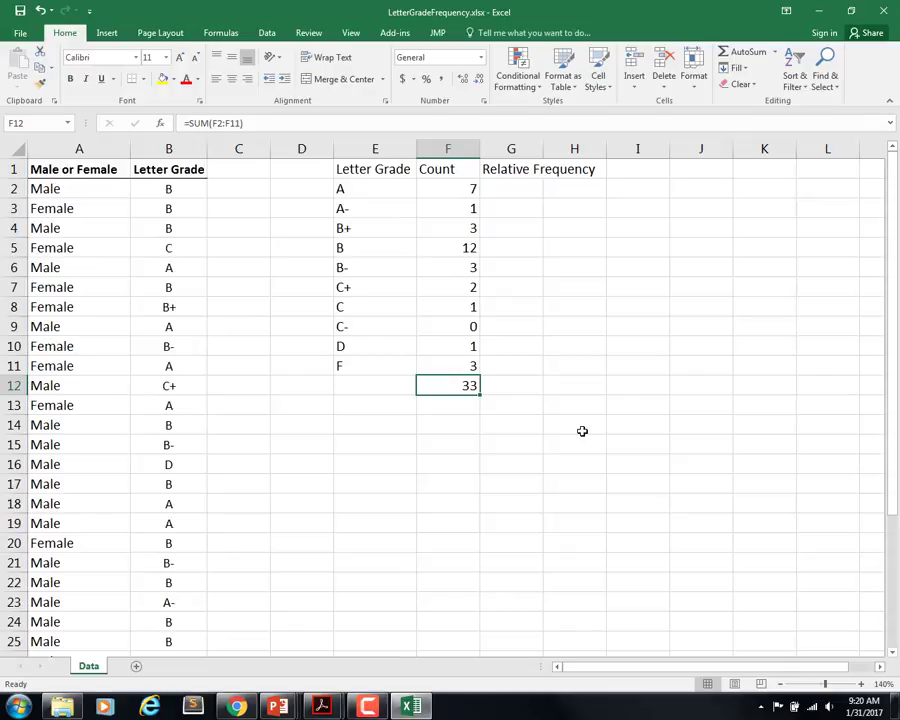
click(443, 190)
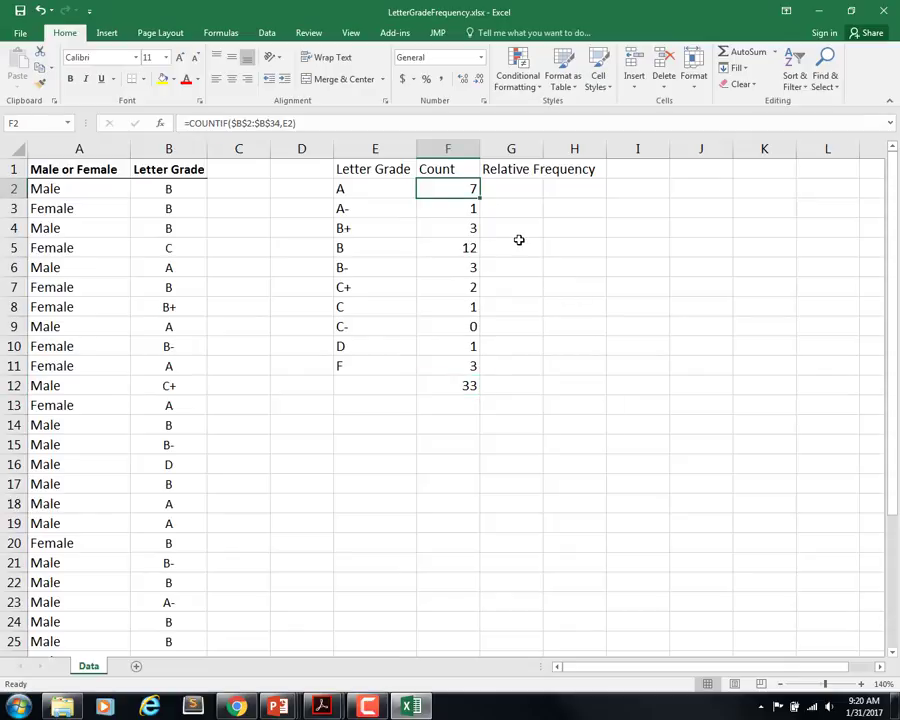
Check the COUNTIF formulas in the Count column cell by cell from F2 down to F11
key(Down)
key(Down)
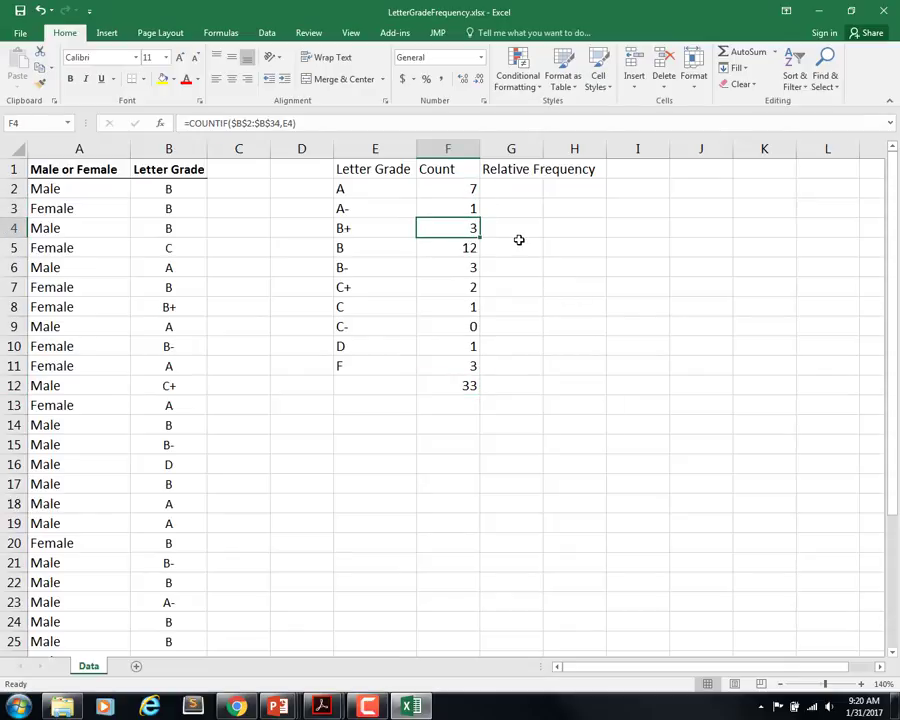
key(Down)
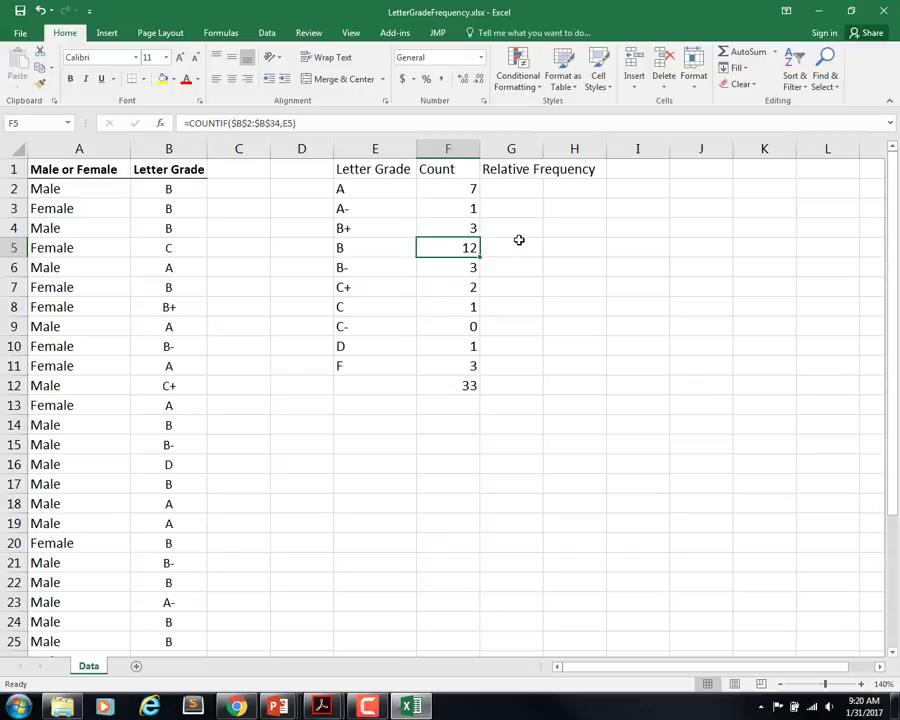
key(Down)
key(Down)
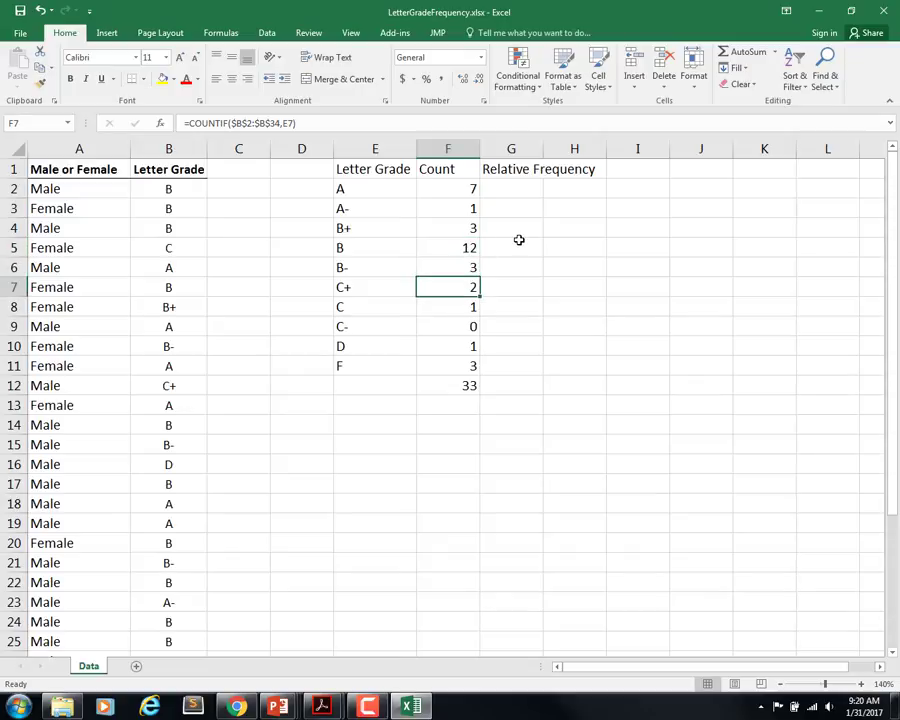
key(Down)
key(Down)
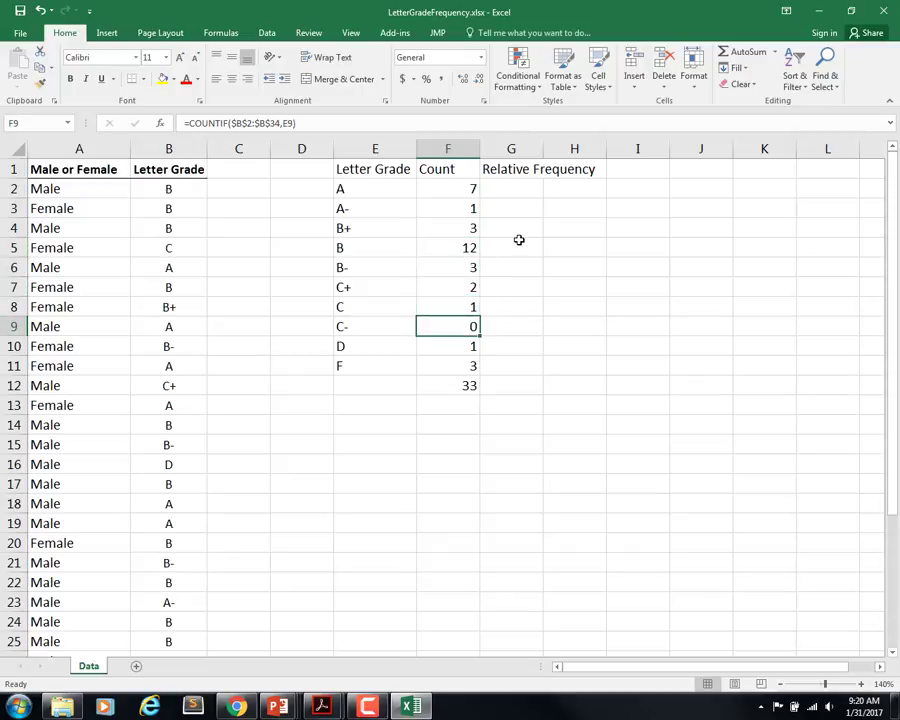
key(Down)
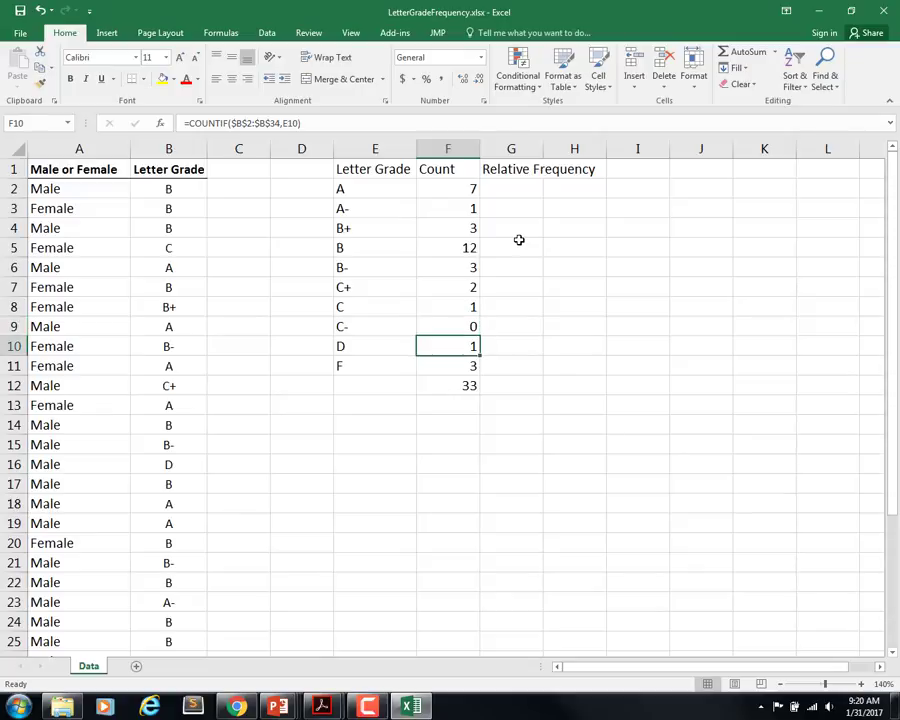
key(Down)
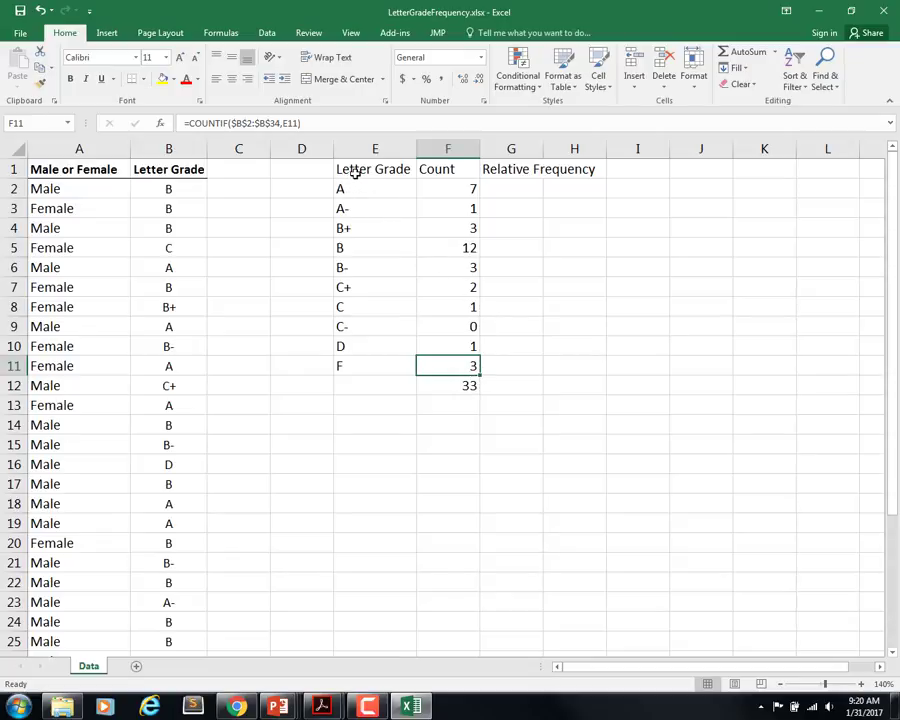
Insert a 2-D clustered column chart from E1:F11 and place it below the frequency table
drag(354, 173, 467, 374)
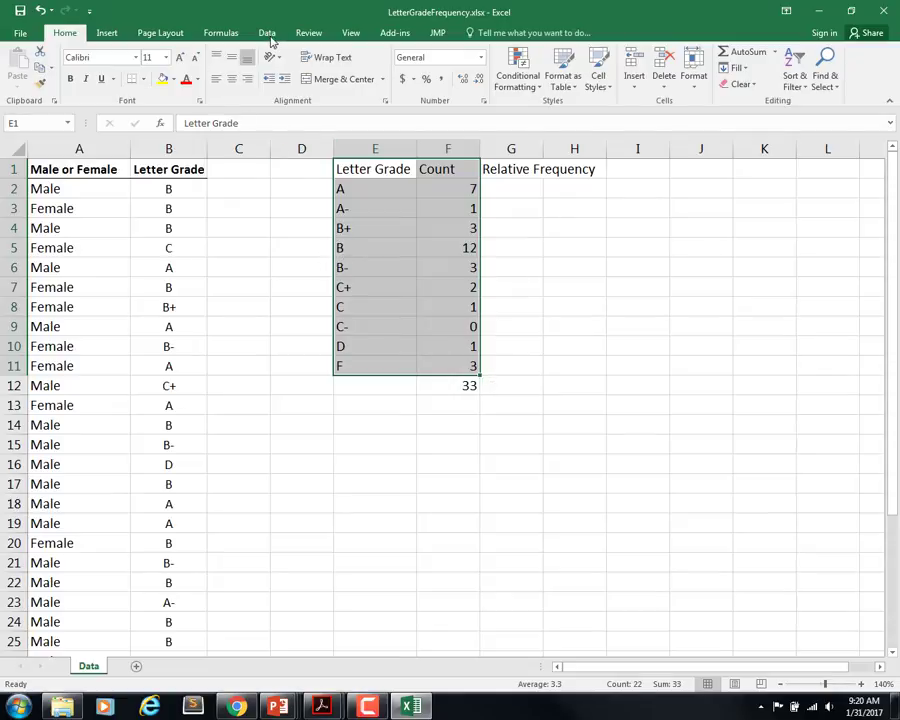
click(106, 33)
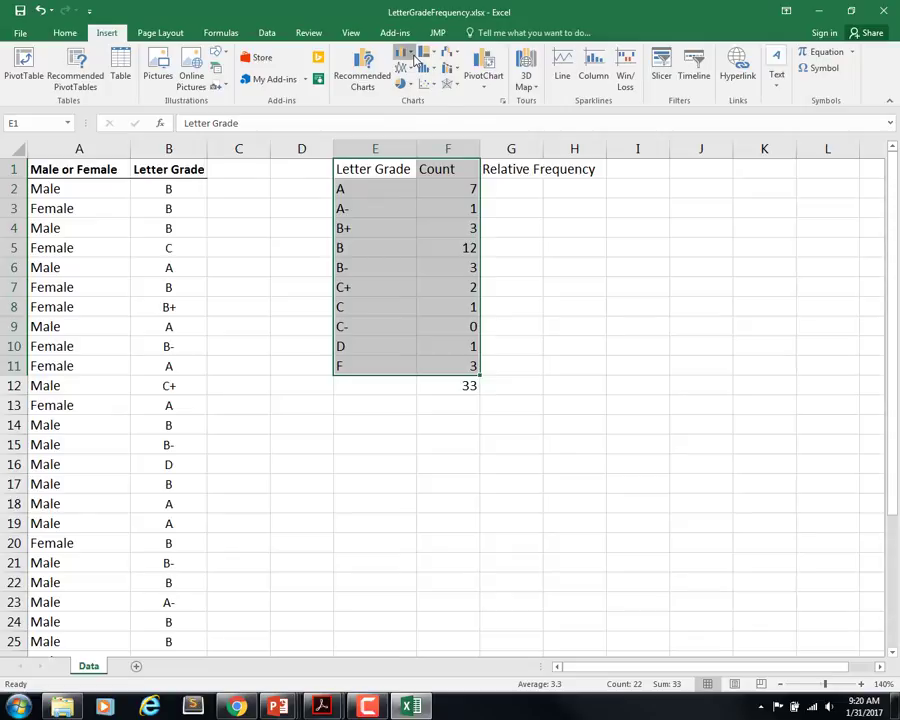
click(414, 57)
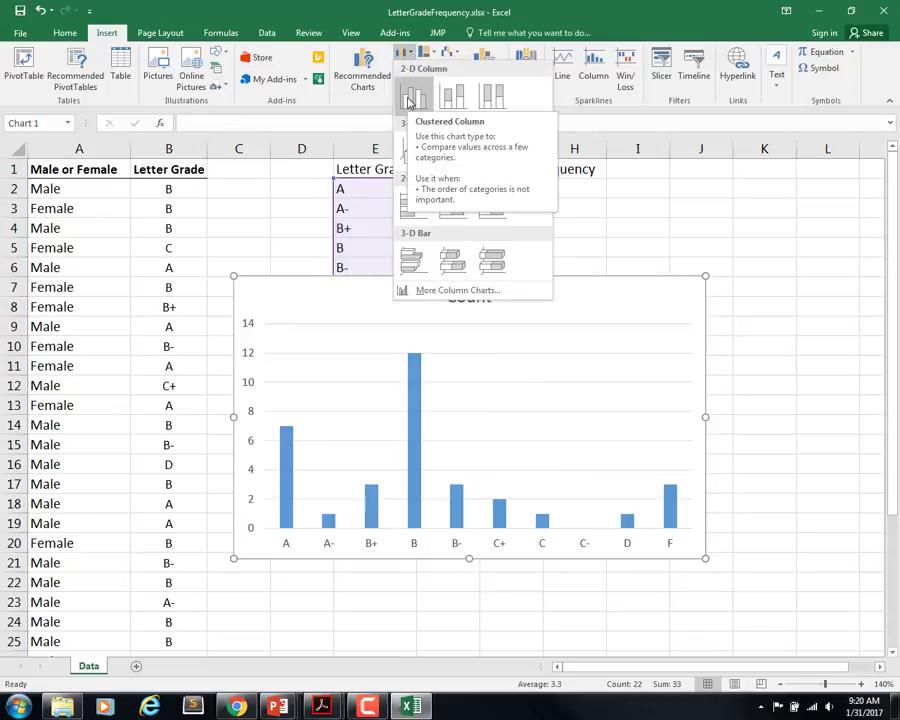
click(408, 103)
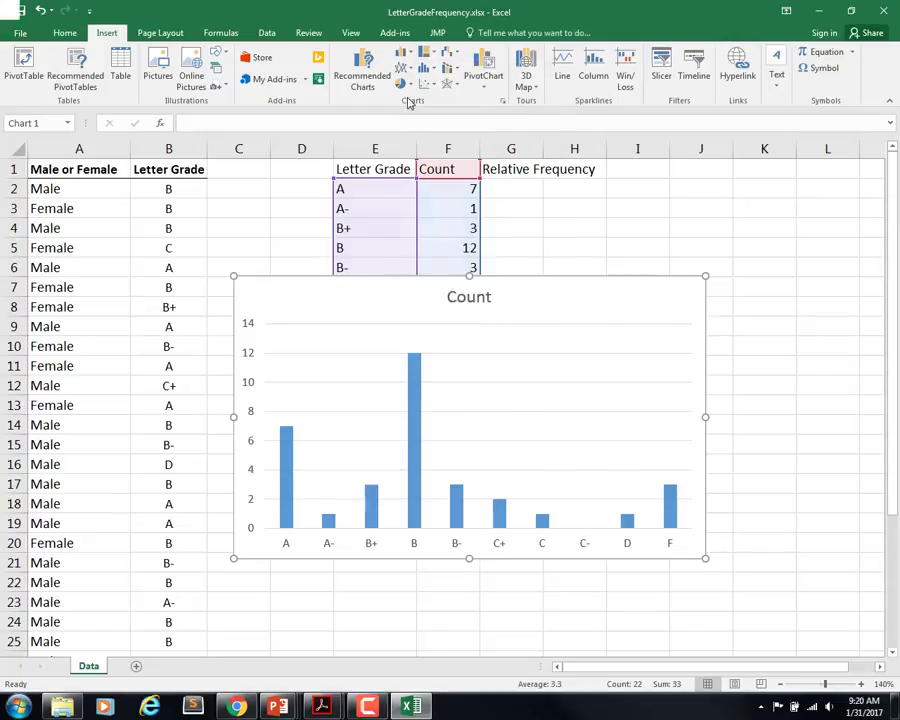
drag(571, 304, 610, 430)
scroll(728, 366, down, 2)
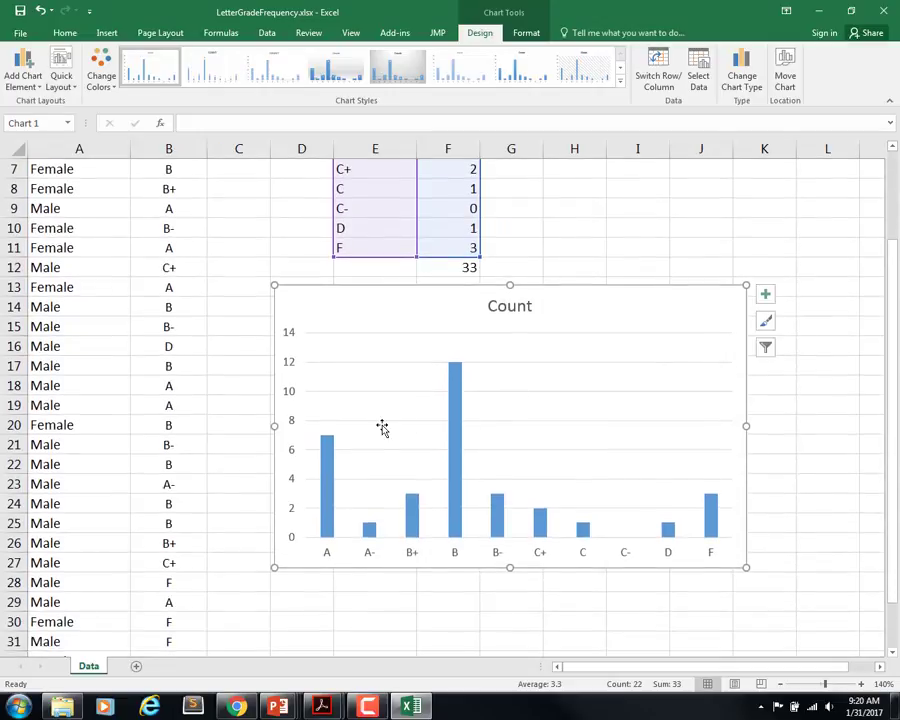
Delete the column chart's horizontal gridlines and give the chart area's border rounded corners
click(399, 366)
key(Delete)
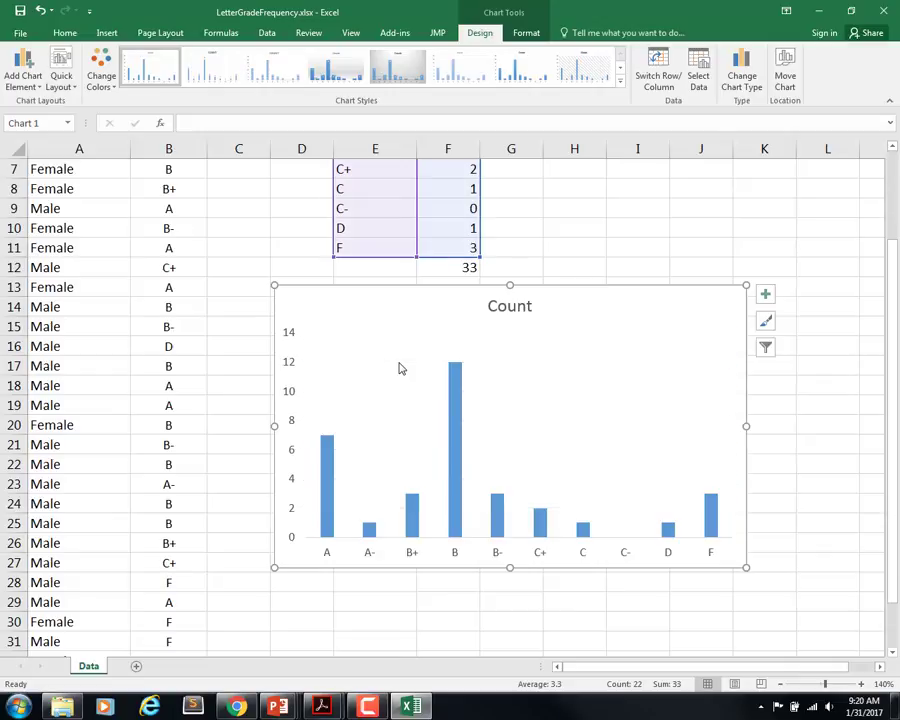
right_click(320, 304)
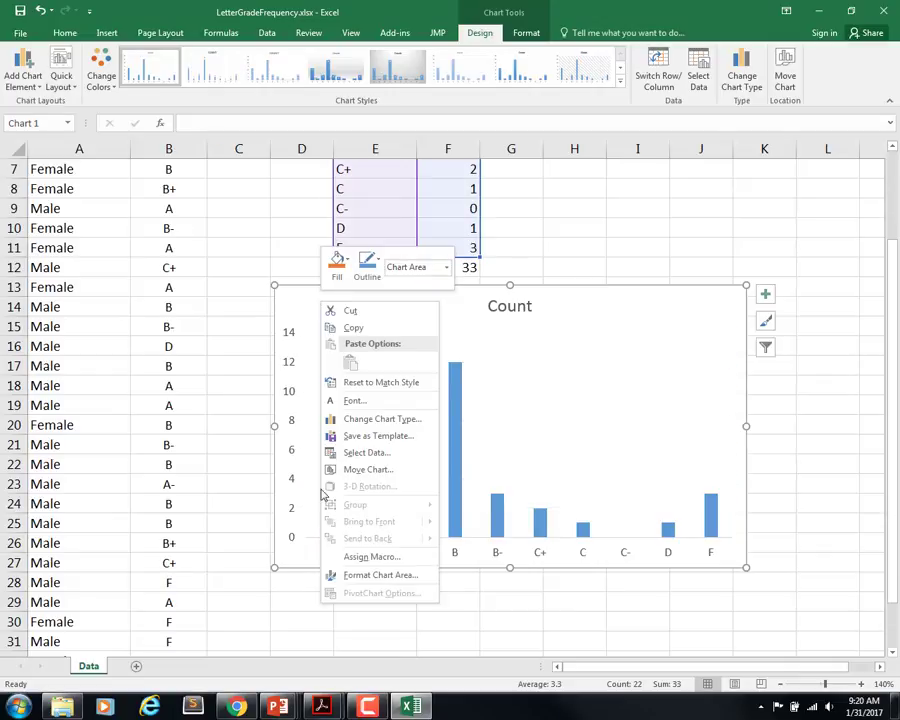
click(380, 575)
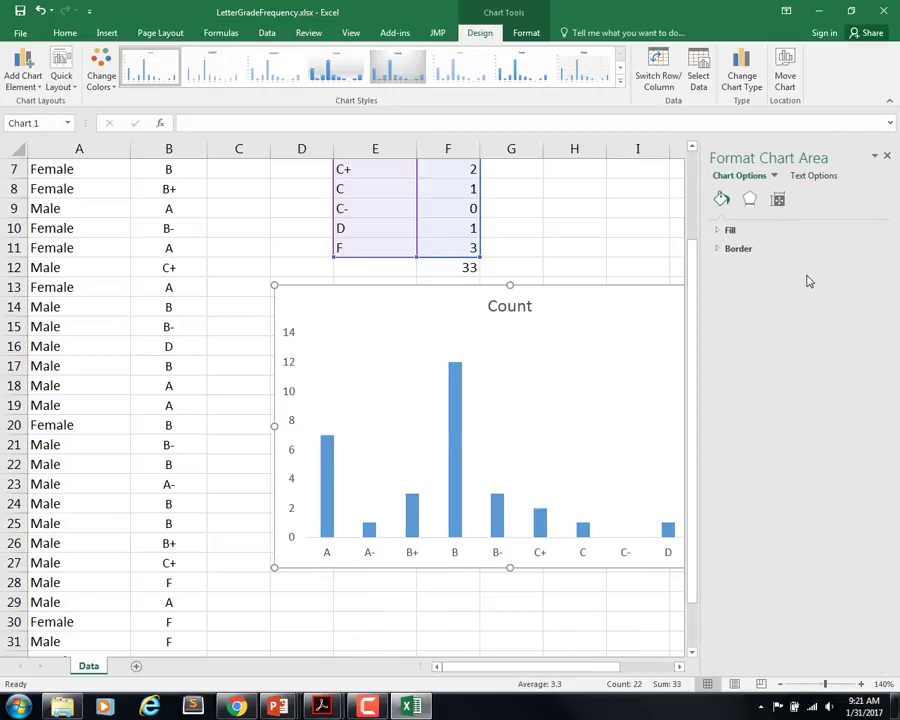
click(729, 250)
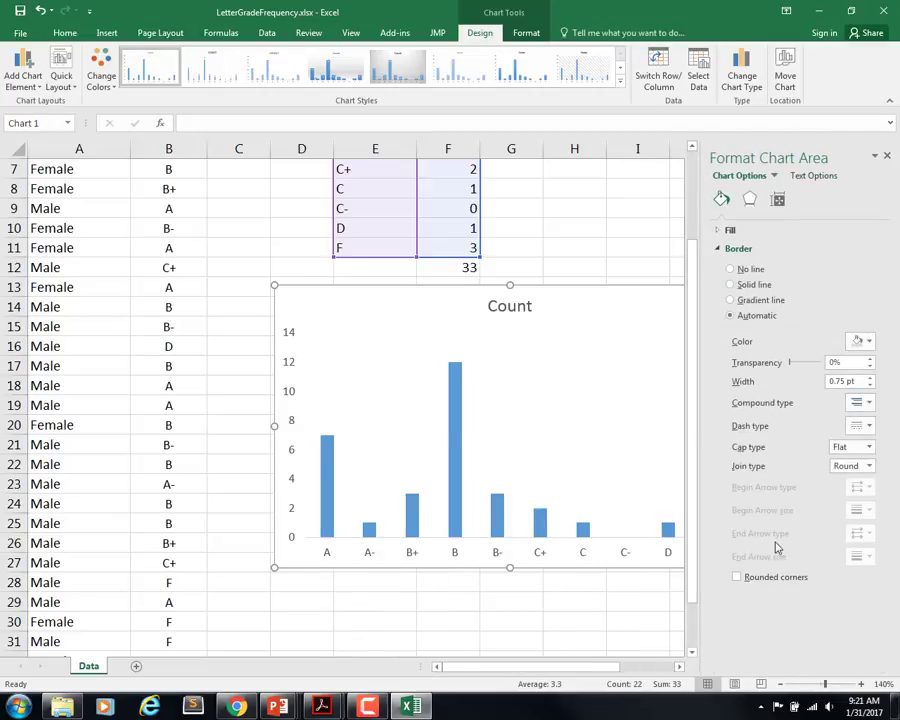
click(737, 578)
click(886, 157)
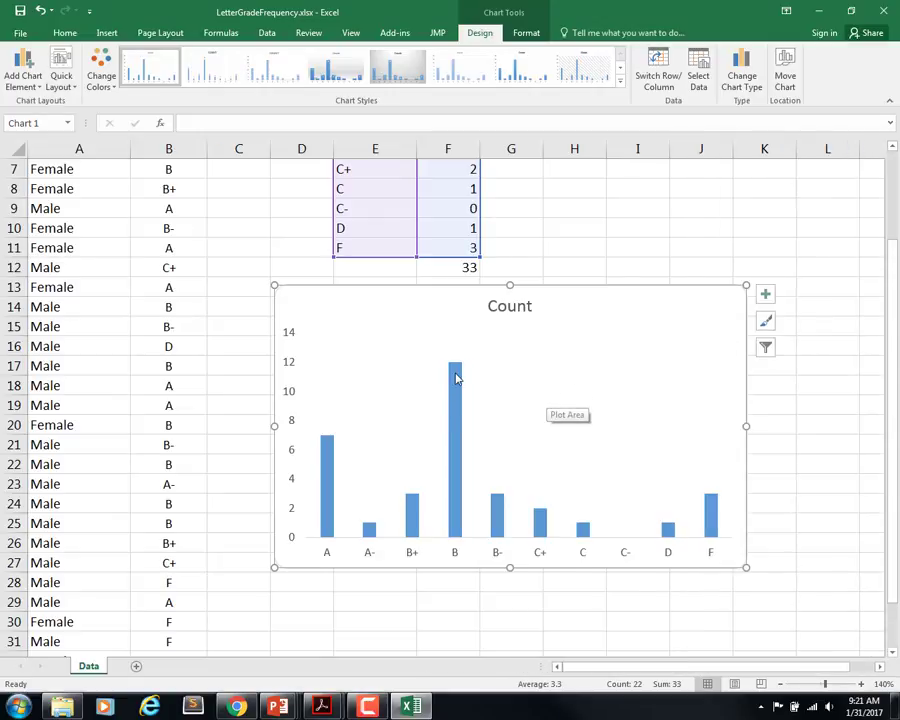
Set the maximum bound of the chart's vertical axis to 13
scroll(458, 374, up, 2)
scroll(360, 452, down, 2)
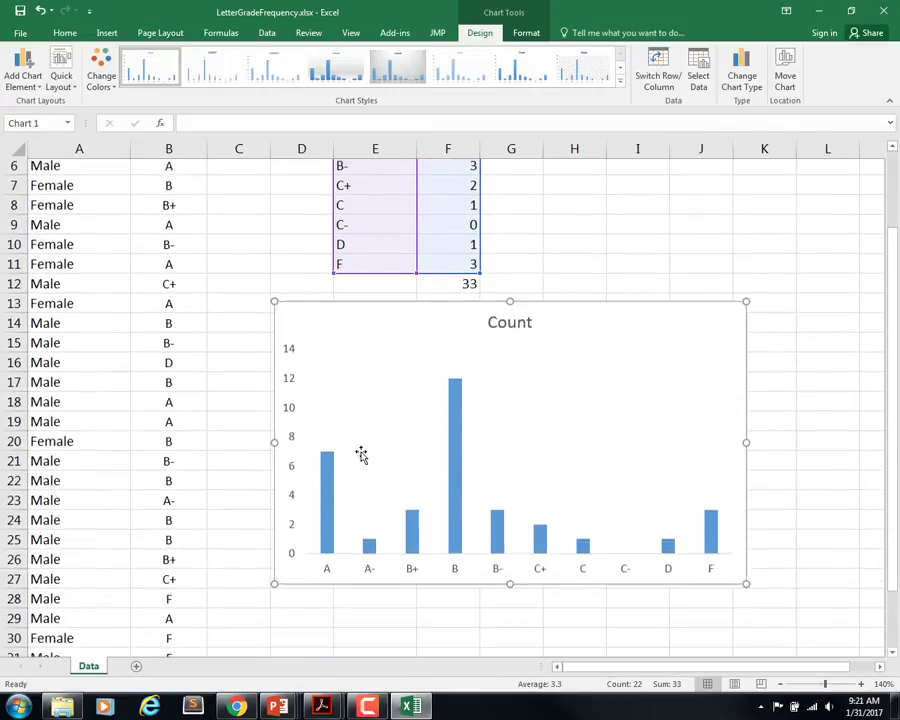
click(290, 398)
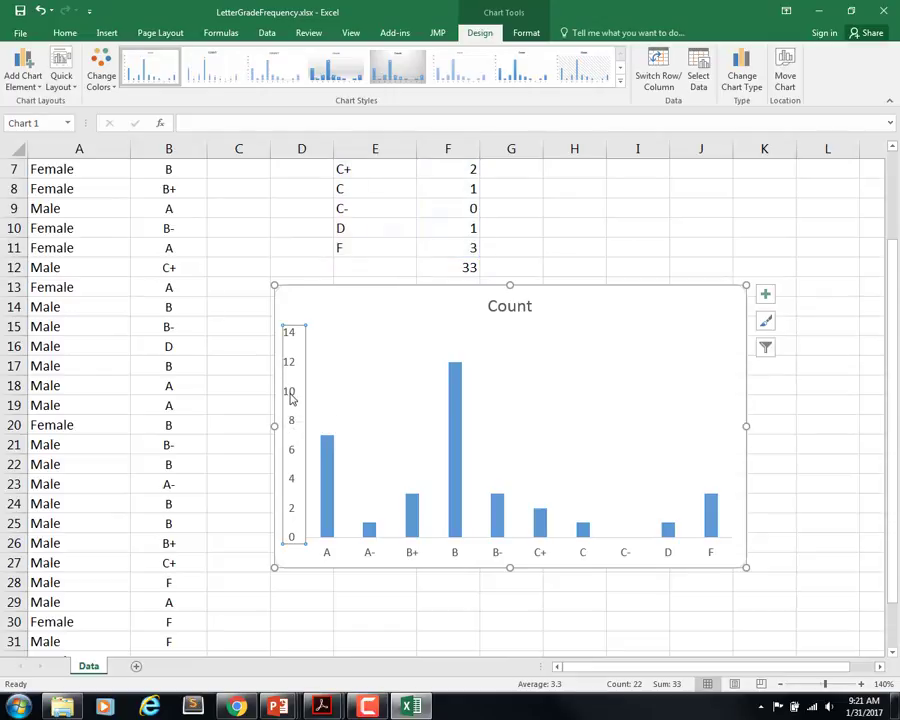
right_click(290, 396)
key(ctrl+1)
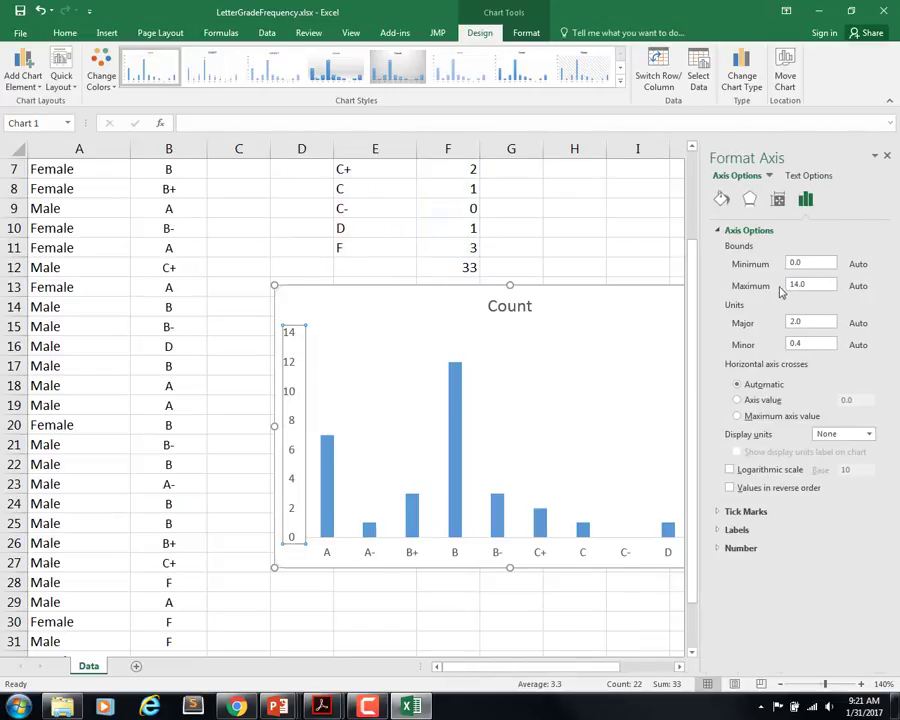
drag(813, 284, 775, 292)
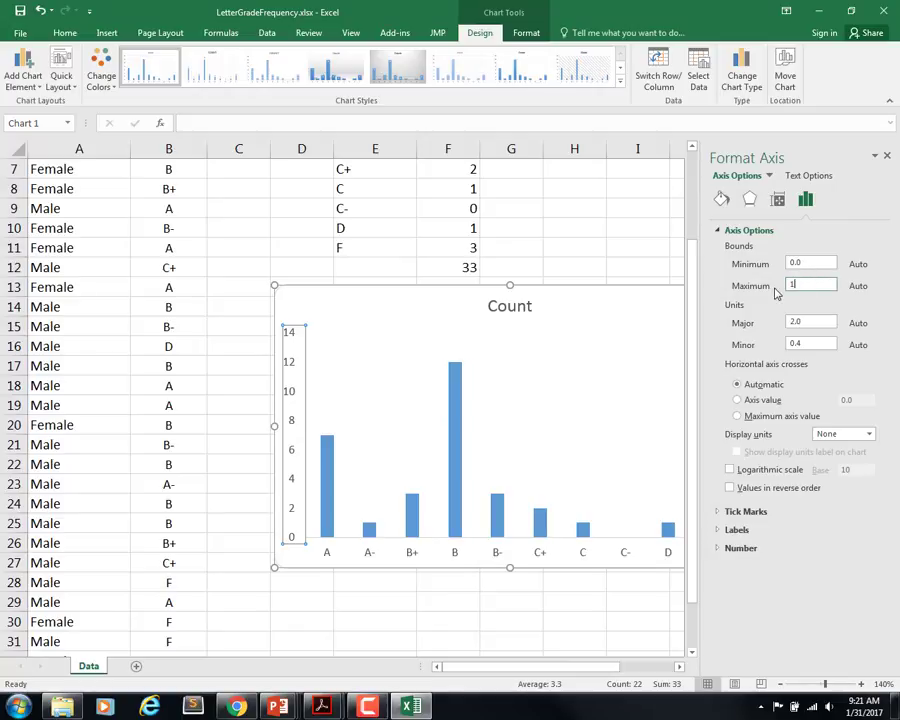
text(12)
key(BackSpace)
click(802, 337)
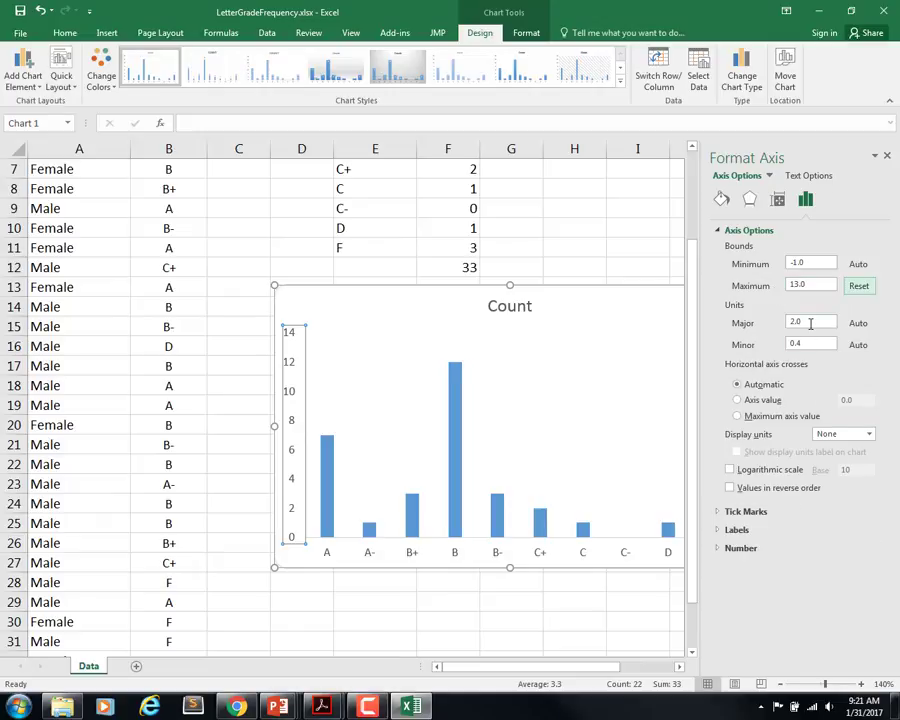
click(887, 159)
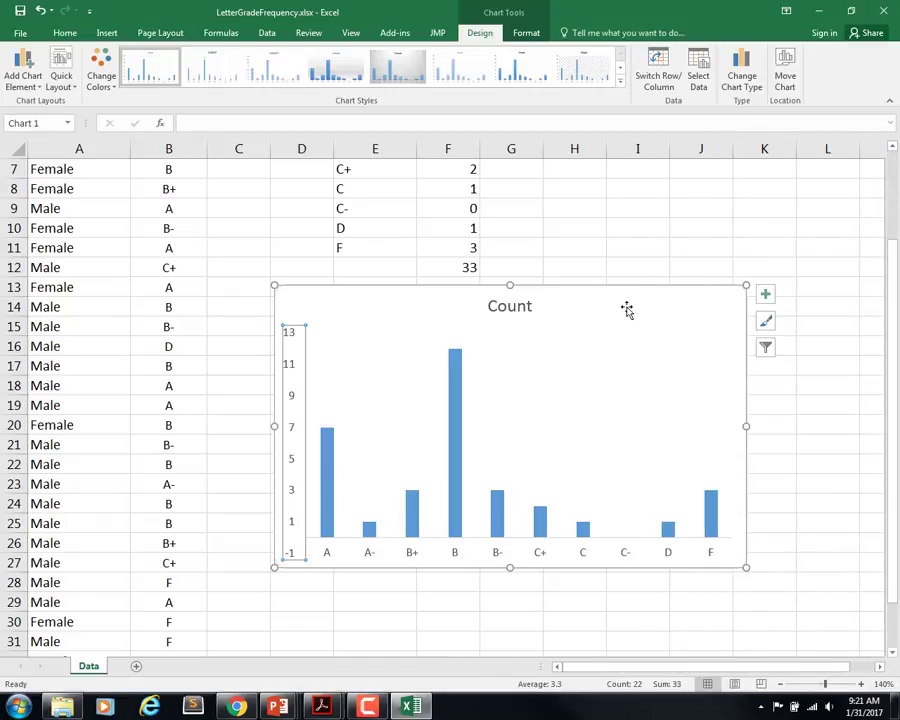
Change the chart title to "Letter Grade Distribution" and close the formatting pane
double_click(531, 306)
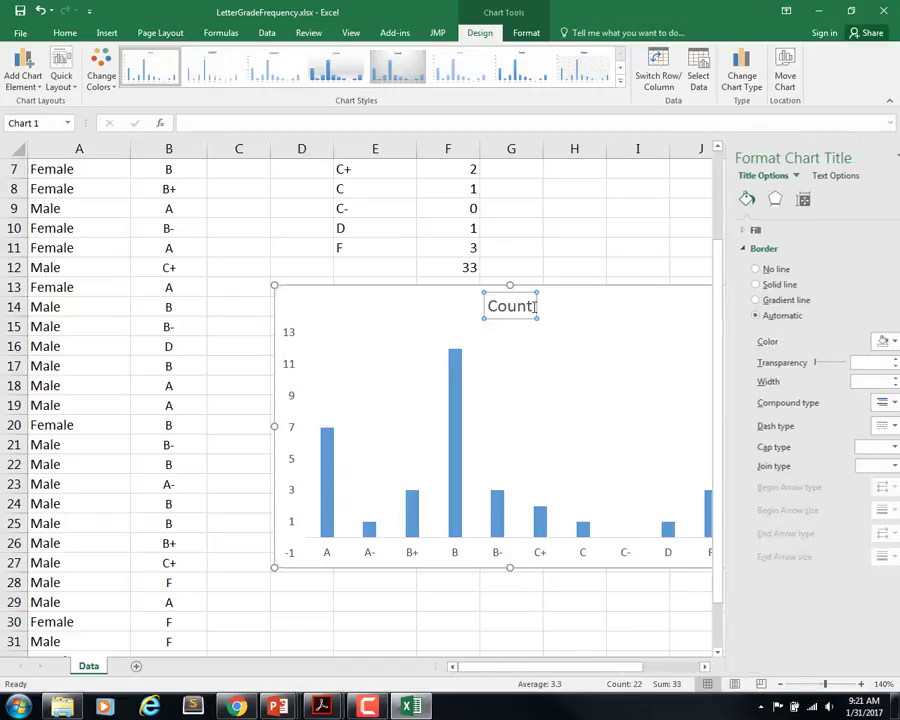
double_click(500, 305)
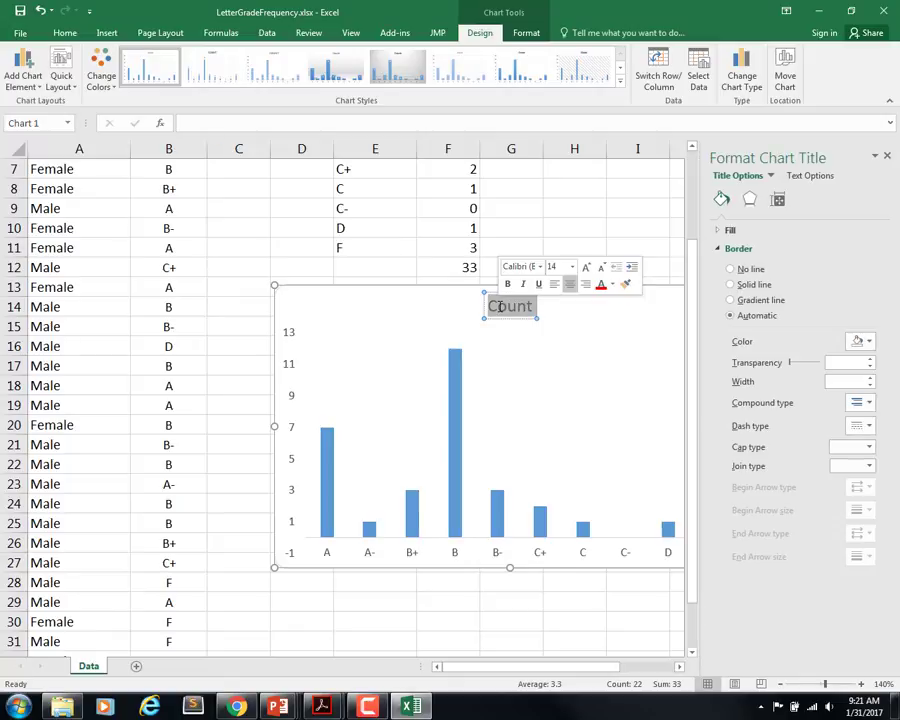
text(Letter Grade)
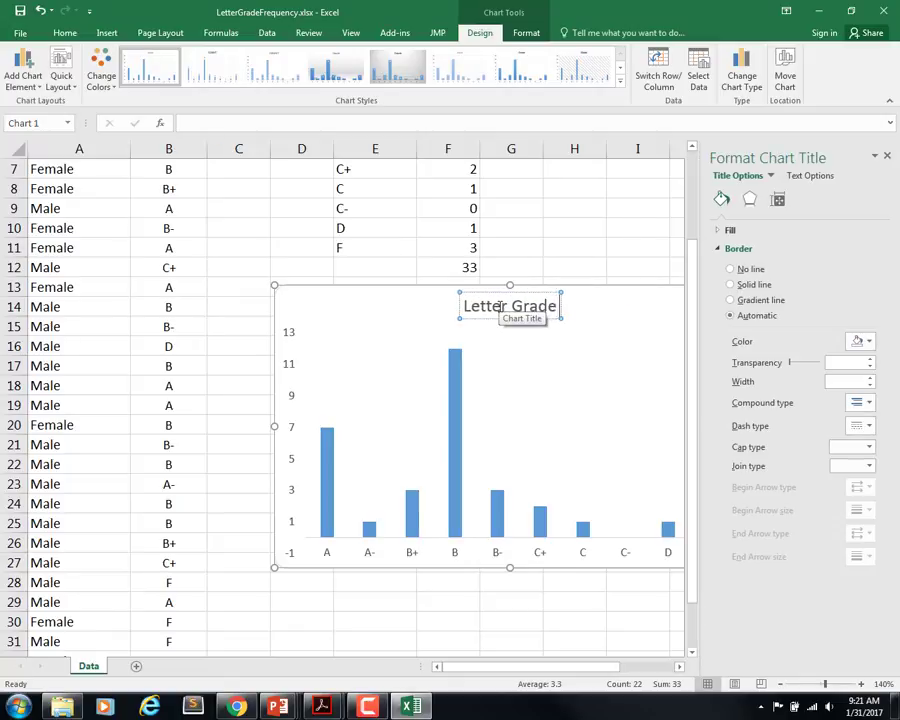
text( Distribution)
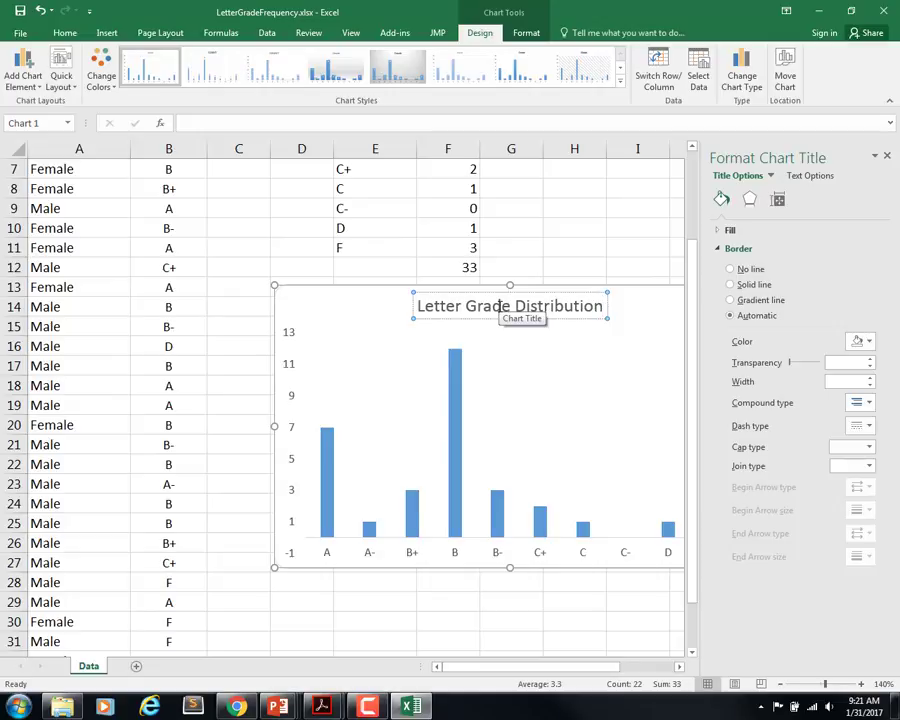
click(558, 382)
click(598, 583)
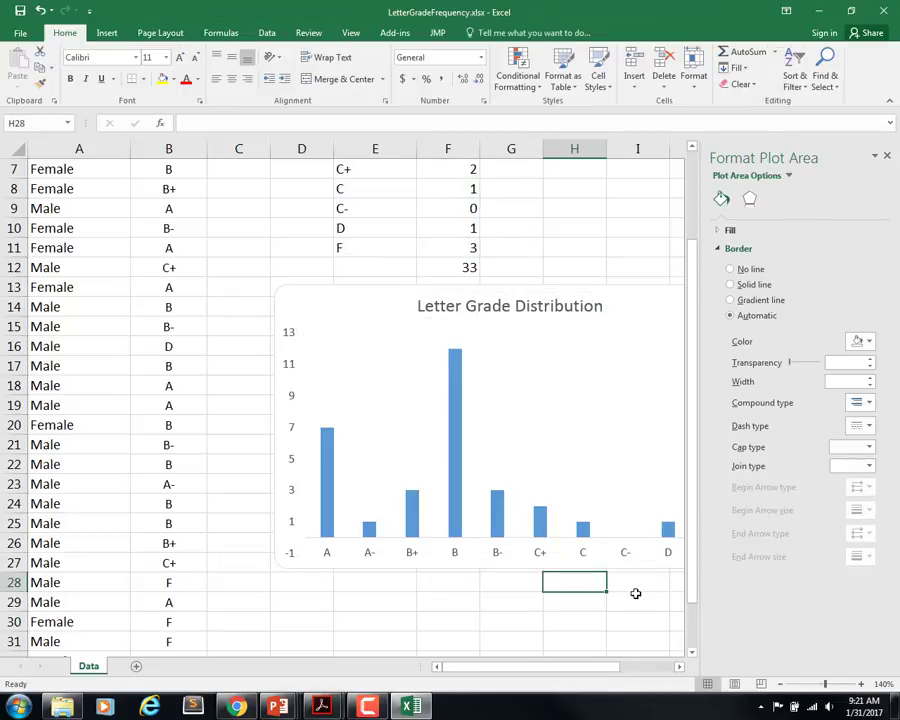
click(886, 157)
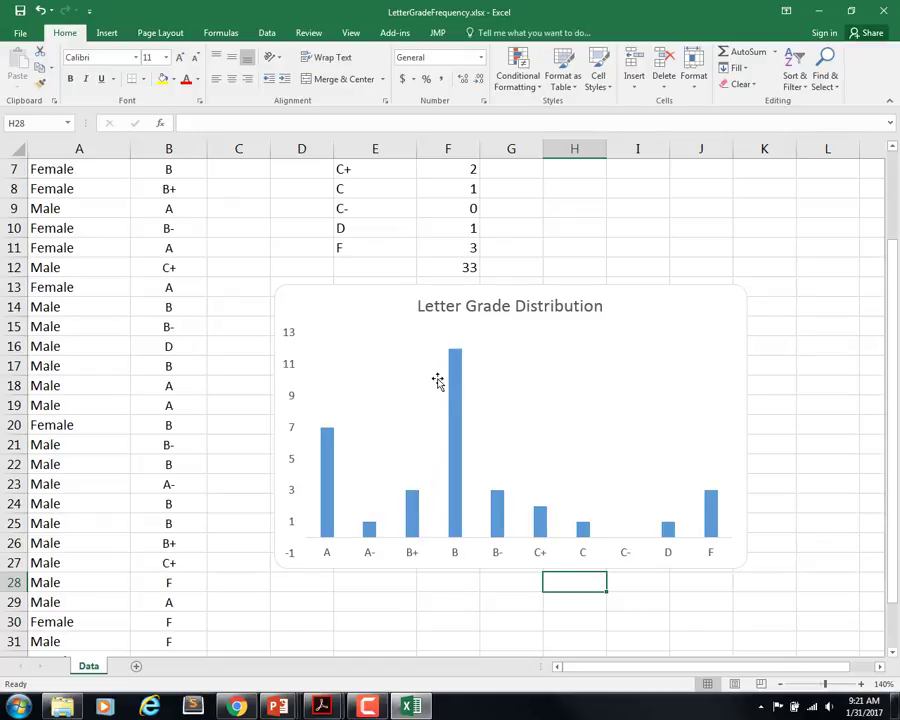
mouse_move(446, 362)
mouse_move(325, 432)
mouse_move(501, 525)
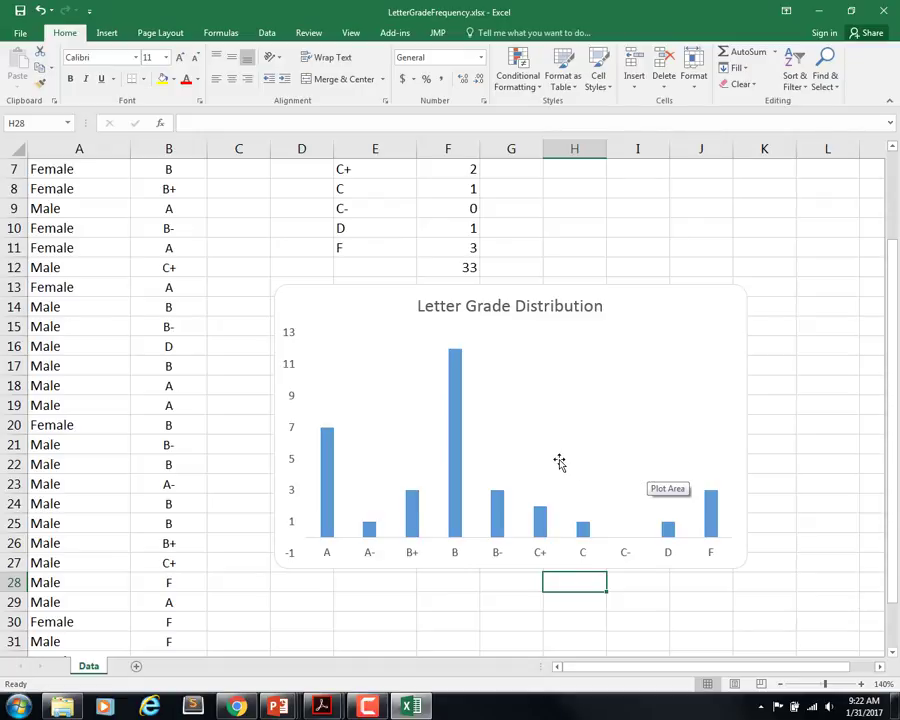
Enter =F2/$F$12 in G2 to compute the relative frequency of A grades, with the total as an absolute reference
scroll(573, 440, up, 2)
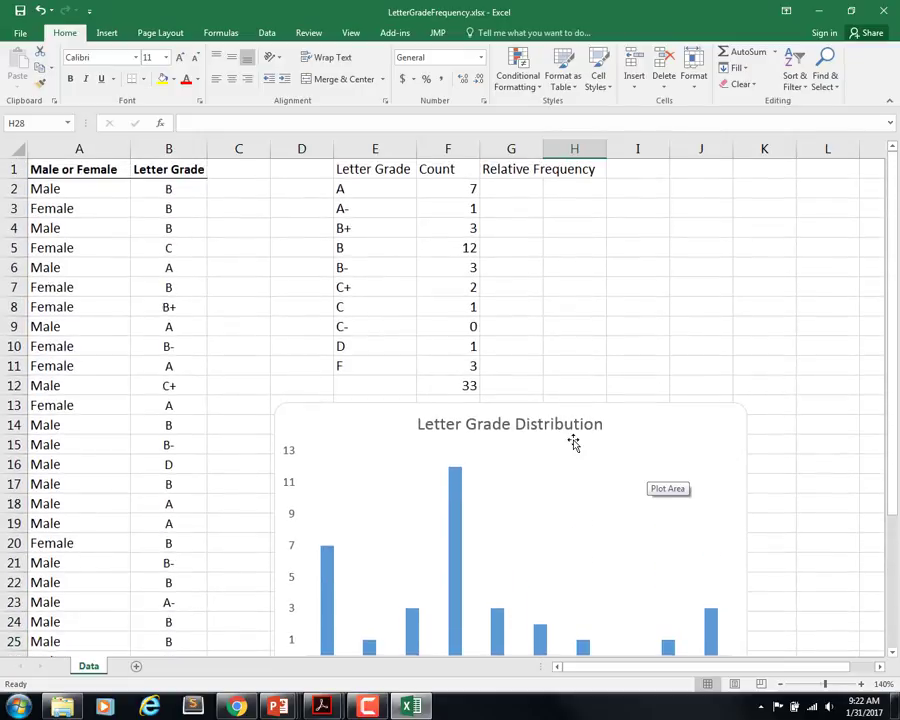
click(506, 190)
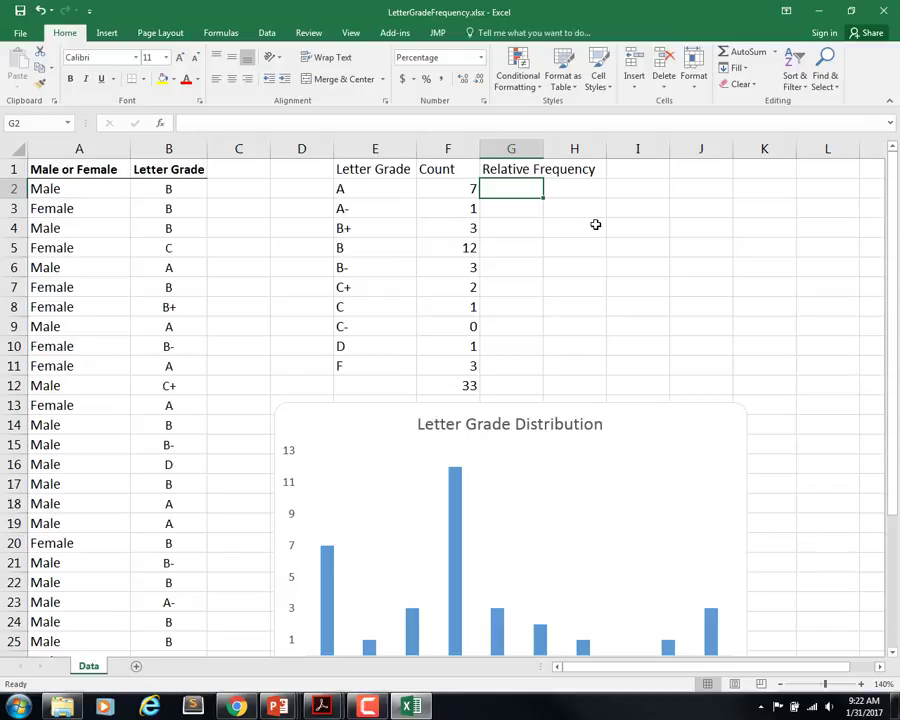
text(=)
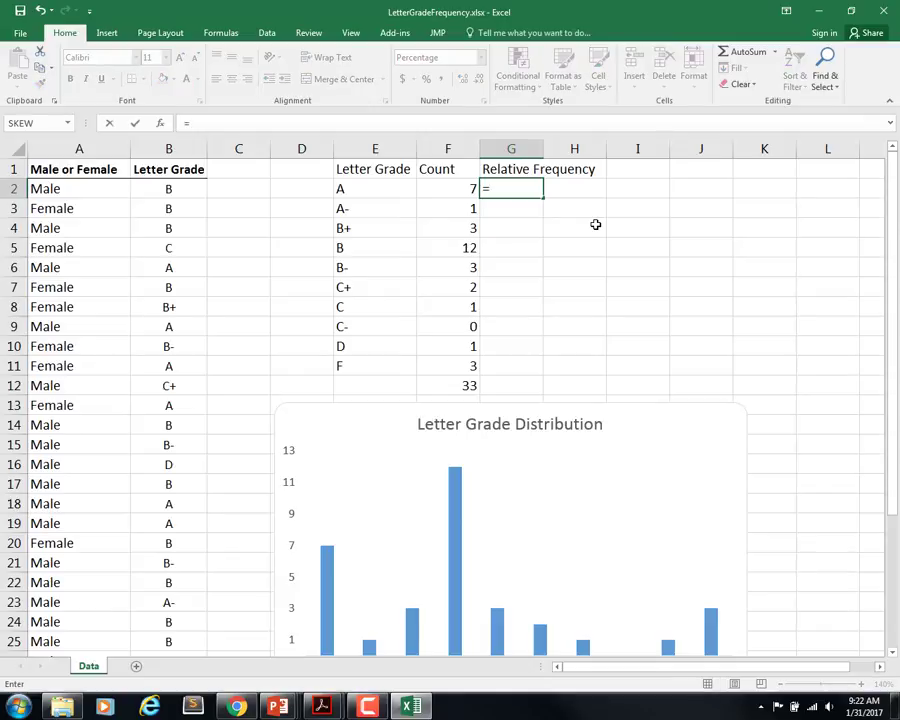
key(Left)
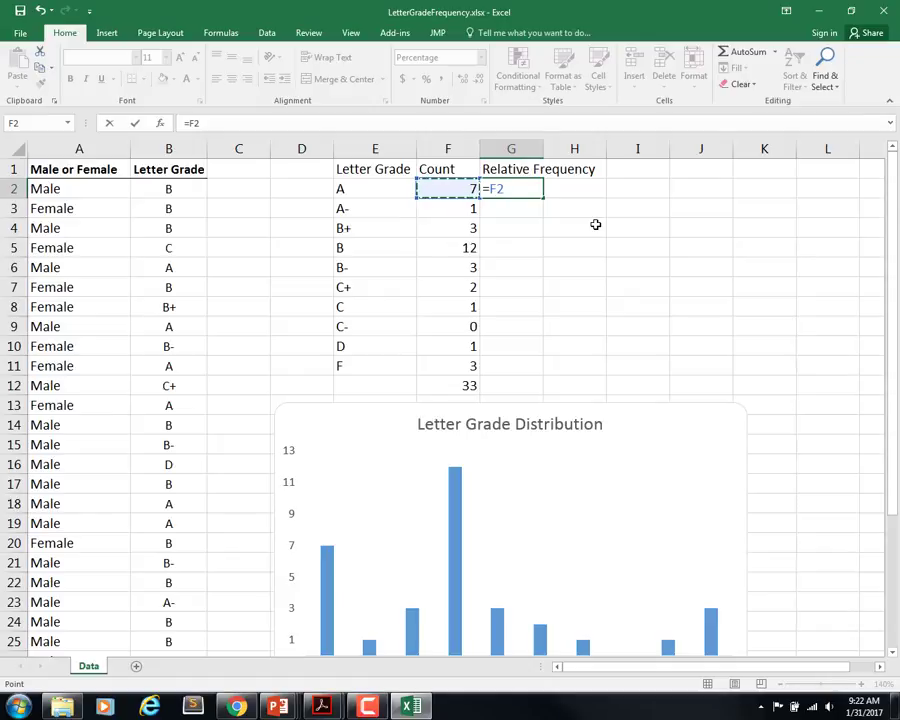
text(/)
click(464, 384)
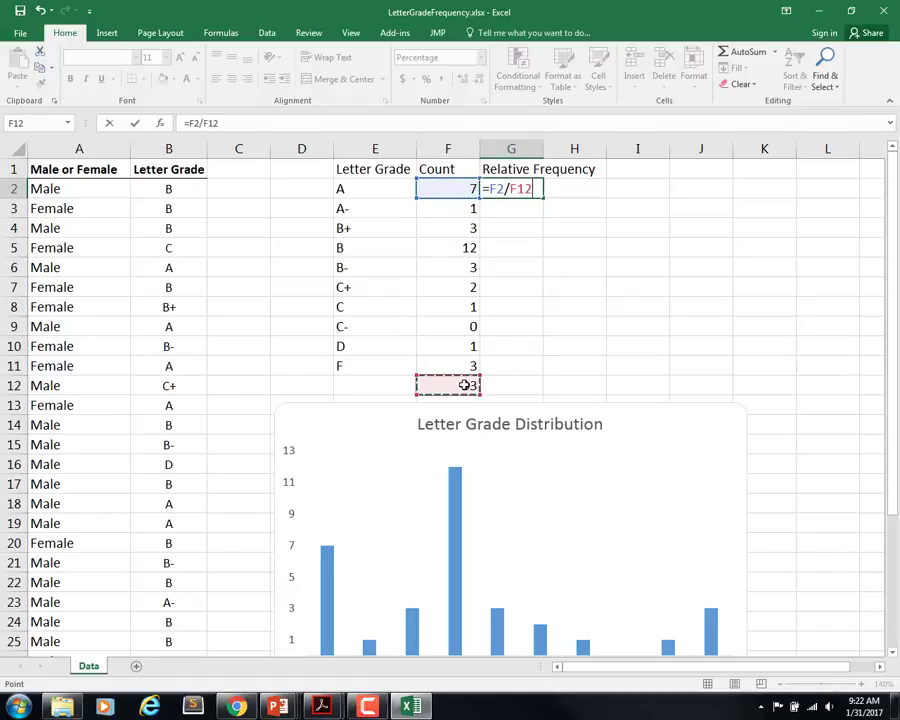
key(F4)
key(ctrl+Return)
key(Return)
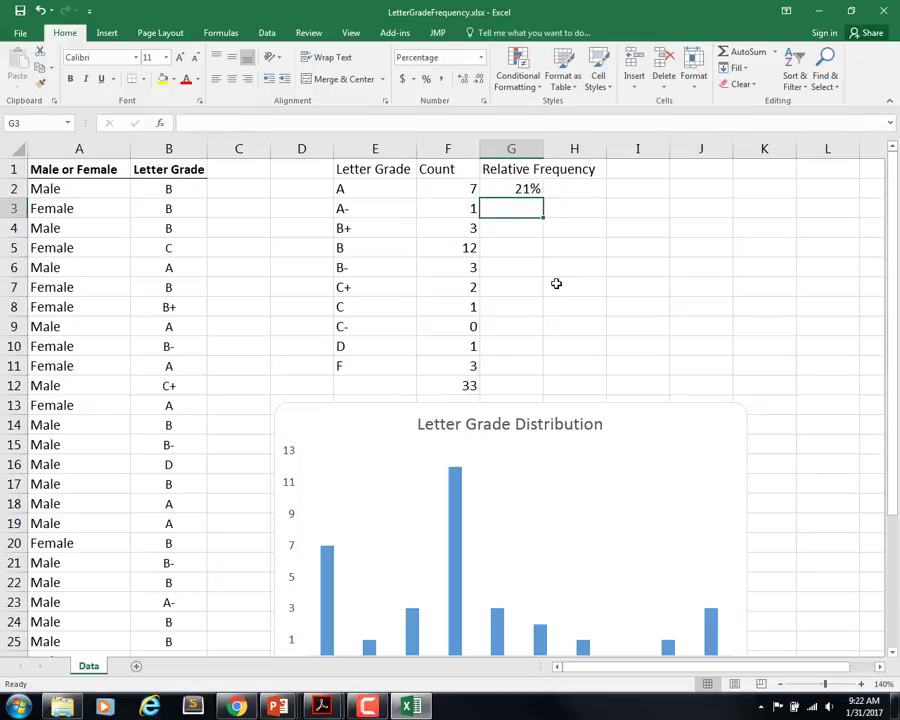
Copy the relative frequency formula from G2 down through G11 for the remaining letter grades
click(537, 197)
drag(544, 200, 532, 371)
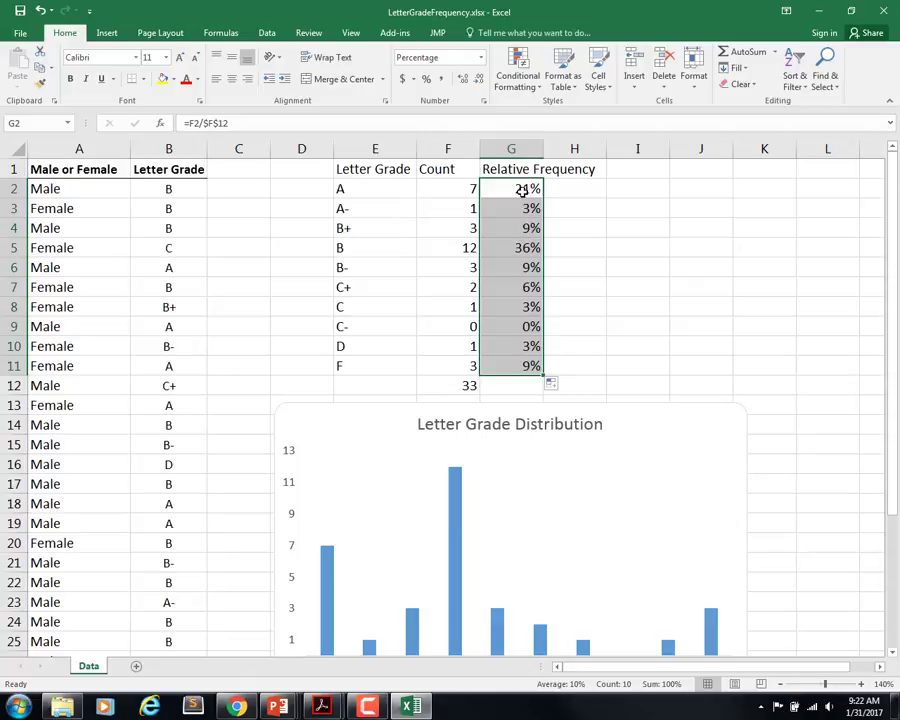
Try displaying the relative frequency in G2 with three decimal places, and return it to a whole percentage
click(531, 190)
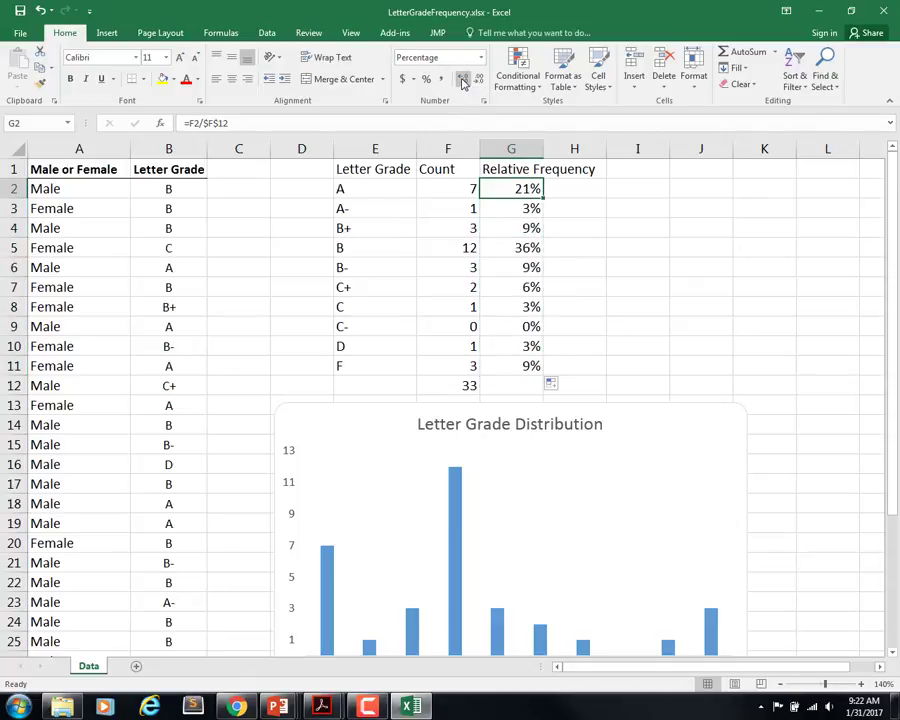
click(463, 80)
click(463, 80)
click(463, 80)
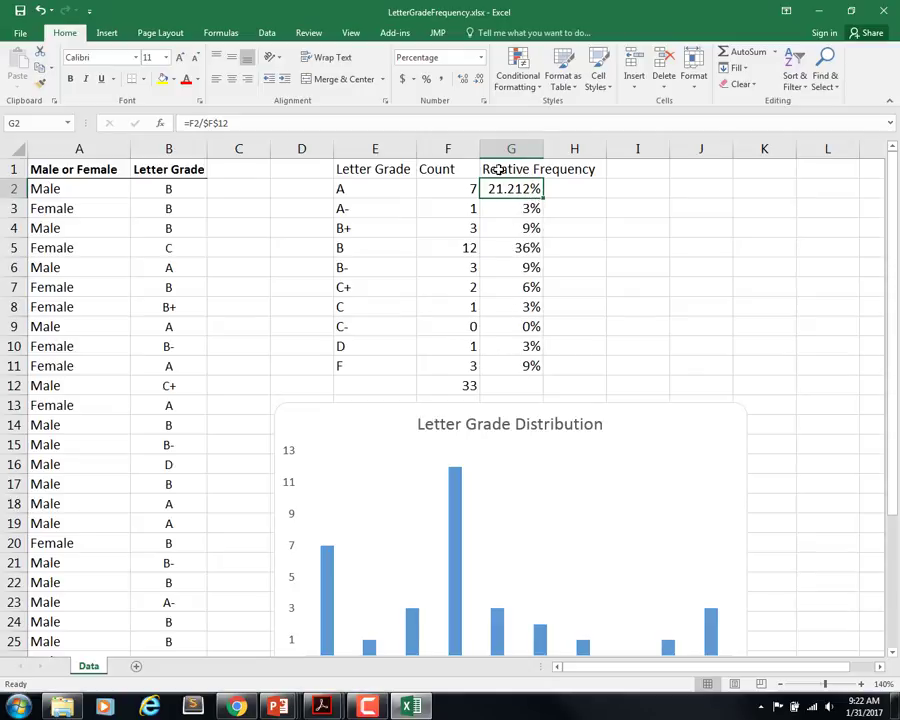
click(479, 80)
click(479, 80)
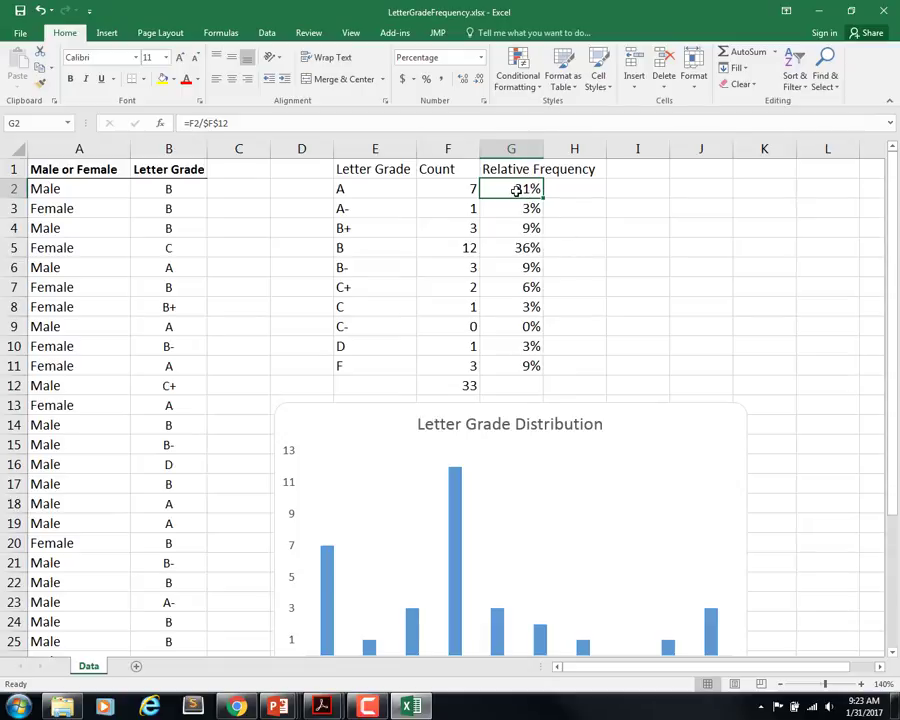
Check the combined relative frequency of the A-range grades in G2:G3 and of the B-range grades in G4:G6
drag(517, 190, 516, 204)
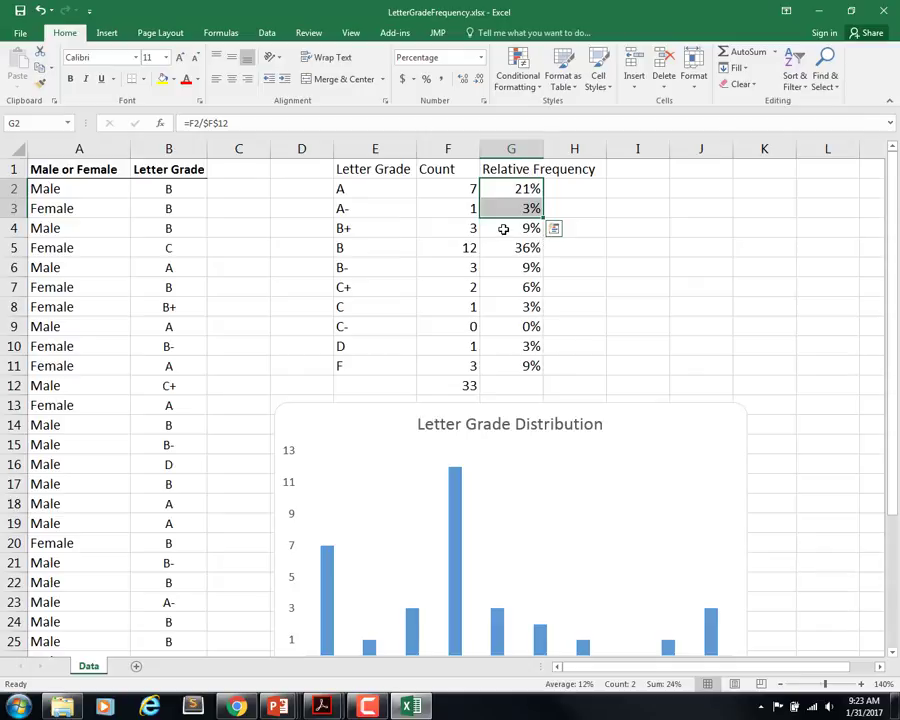
drag(504, 229, 506, 261)
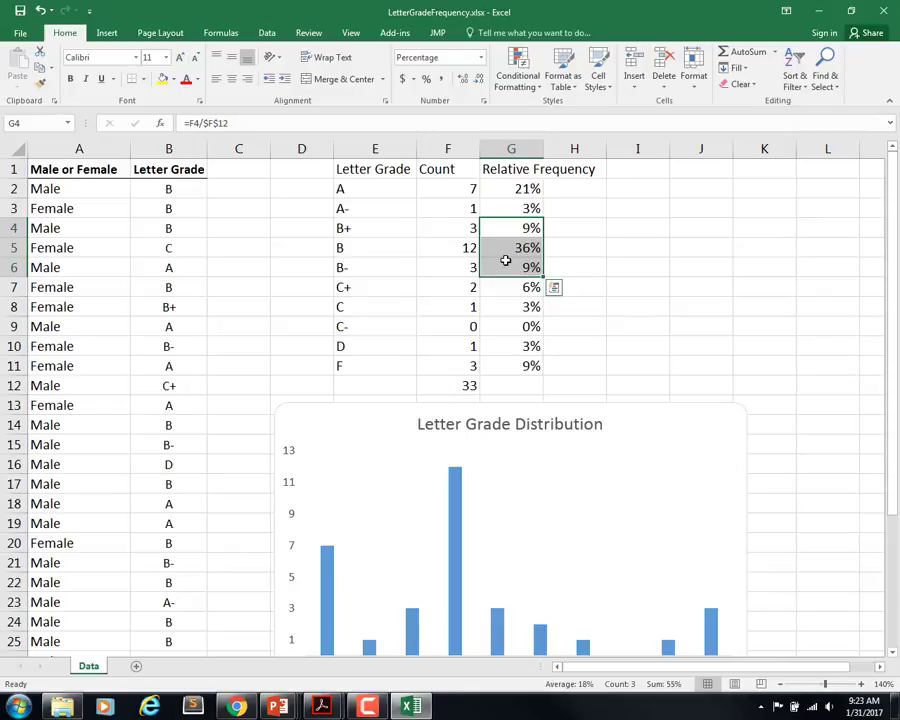
click(640, 289)
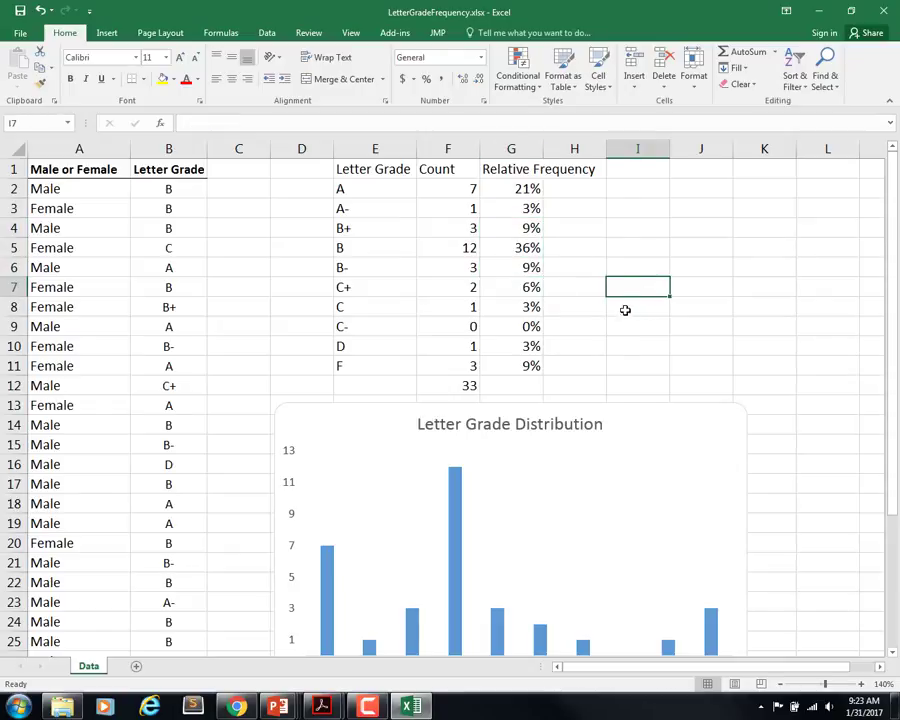
Add data labels to the Count series of the Letter Grade Distribution chart
click(459, 486)
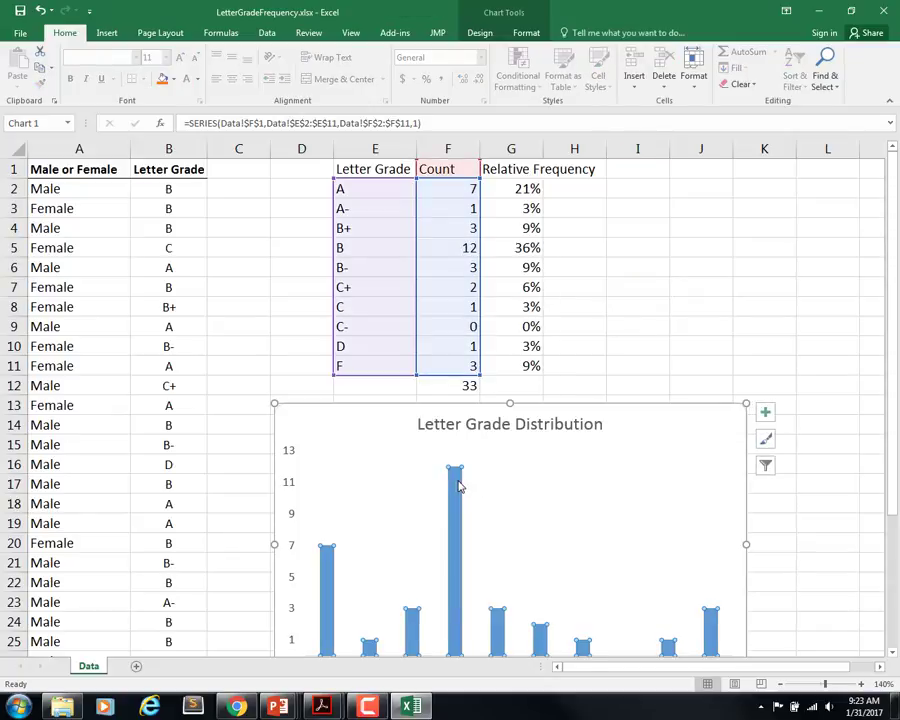
scroll(600, 360, down, 2)
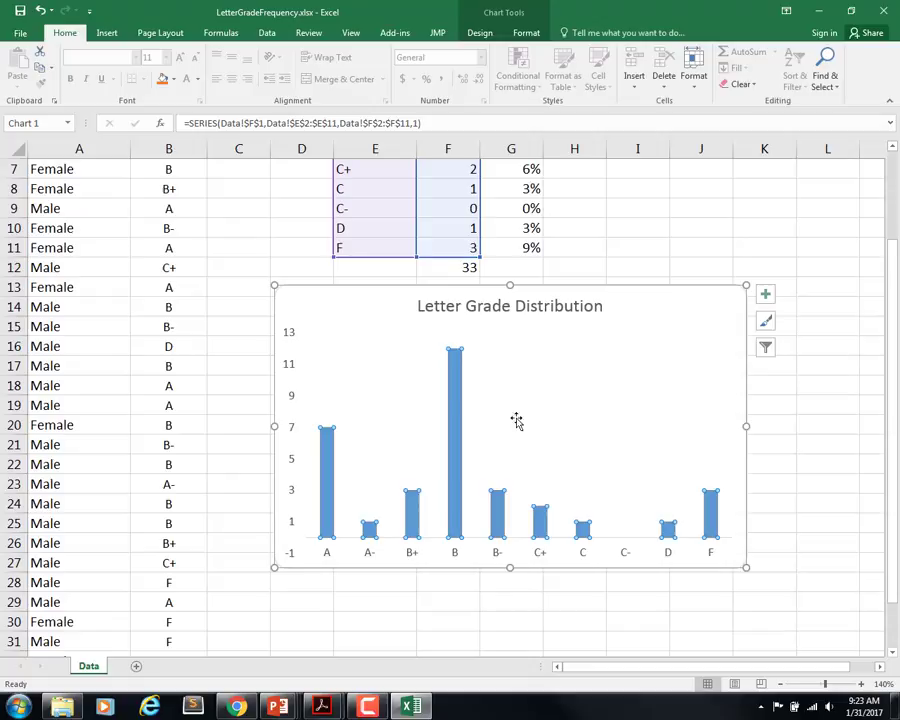
click(457, 384)
click(398, 370)
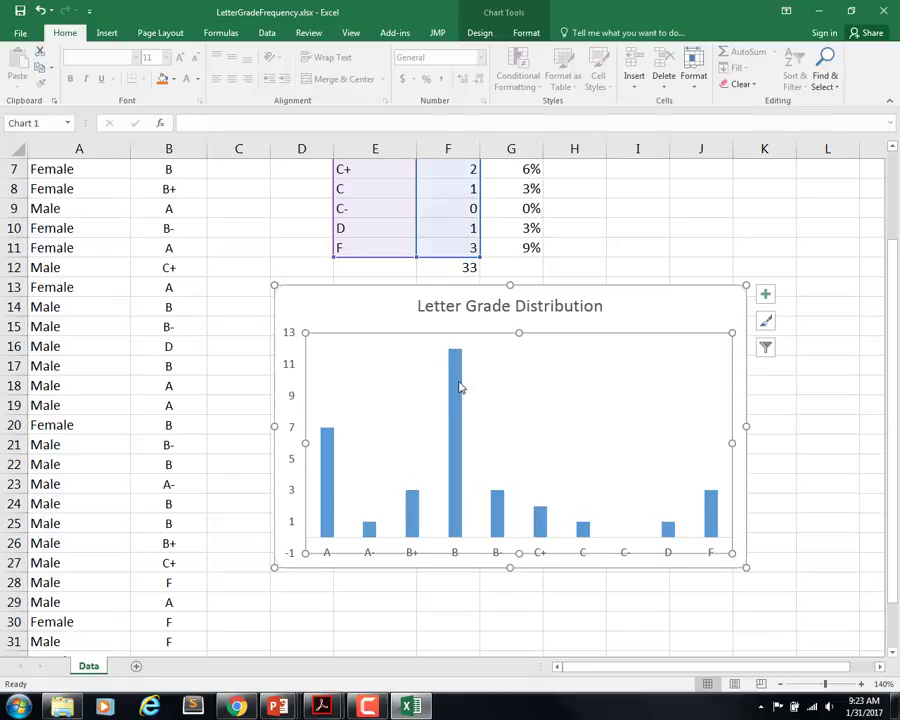
click(459, 386)
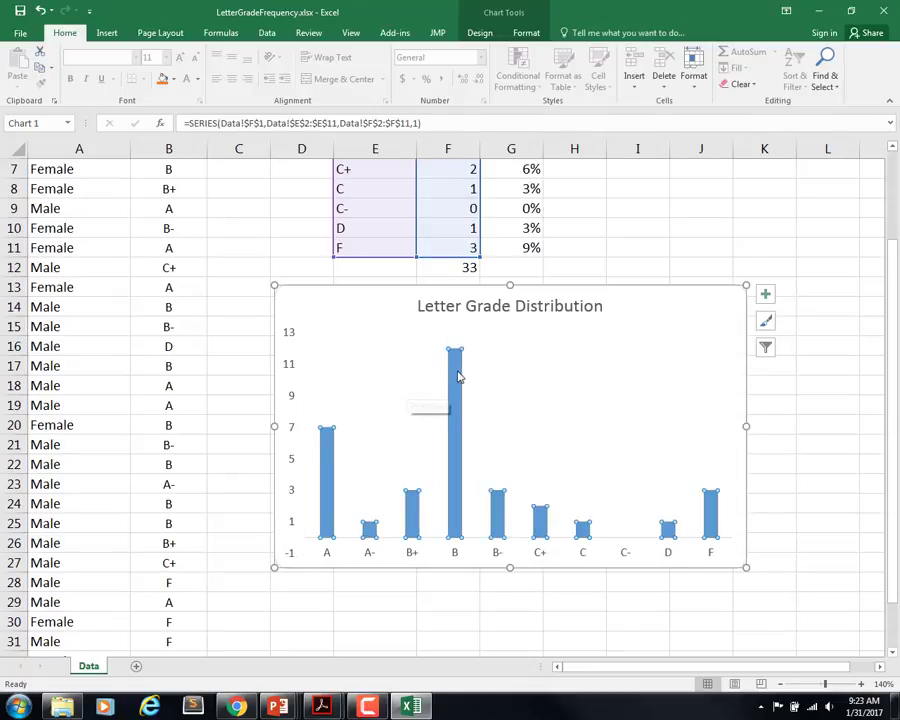
right_click(455, 364)
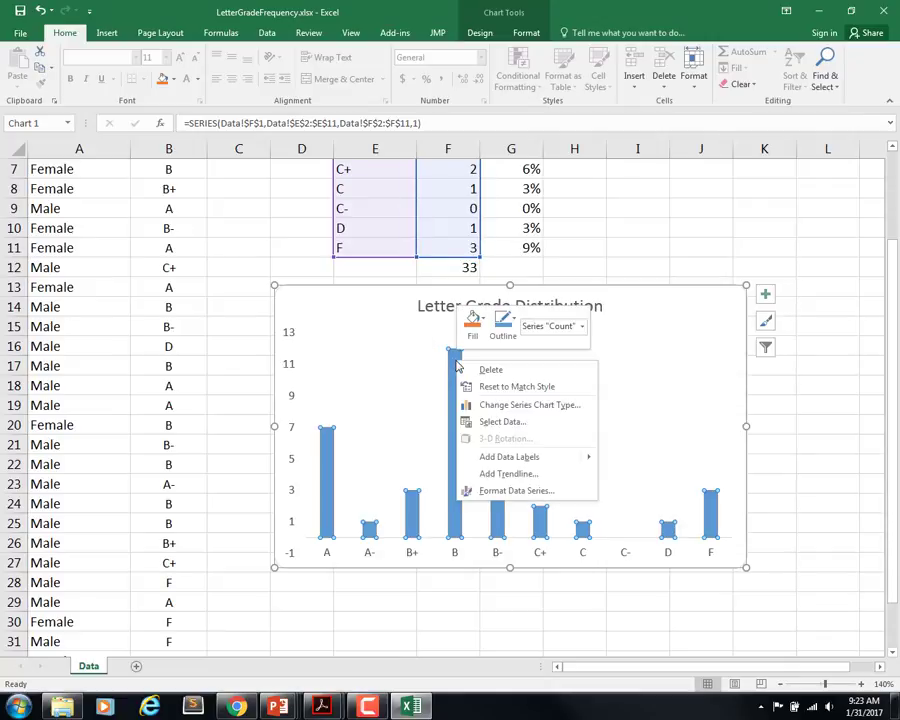
mouse_move(518, 459)
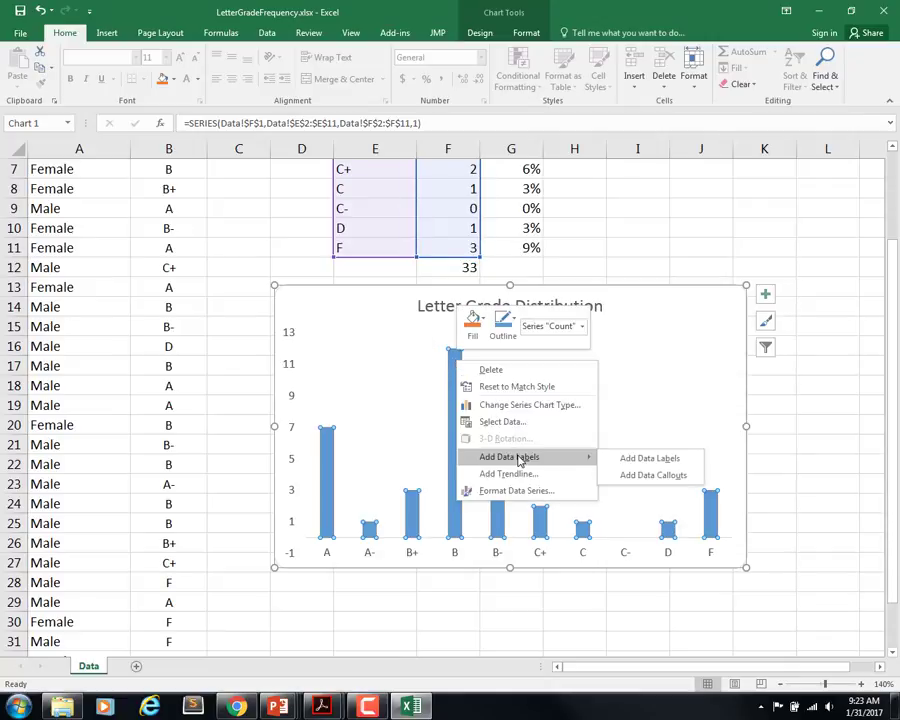
click(648, 458)
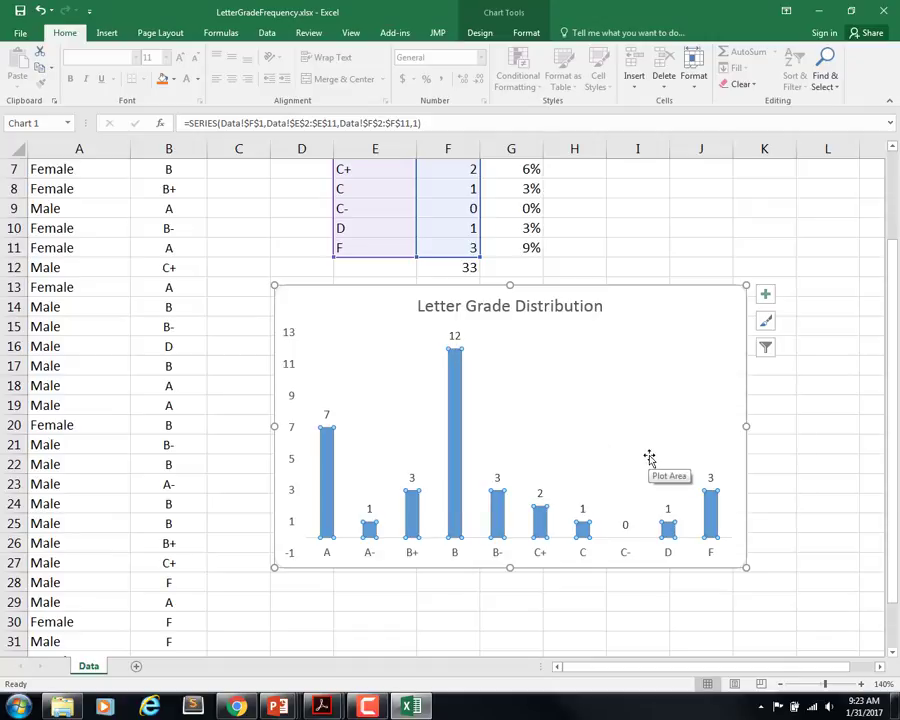
Open the formatting options for the chart's data labels and turn off the Value label content
scroll(480, 320, up, 2)
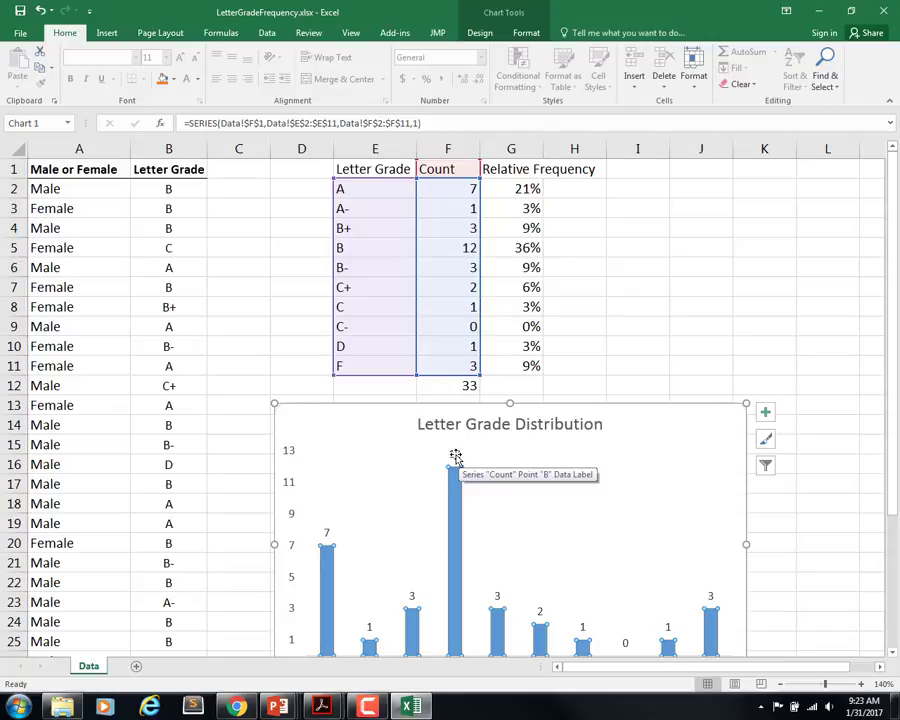
click(455, 455)
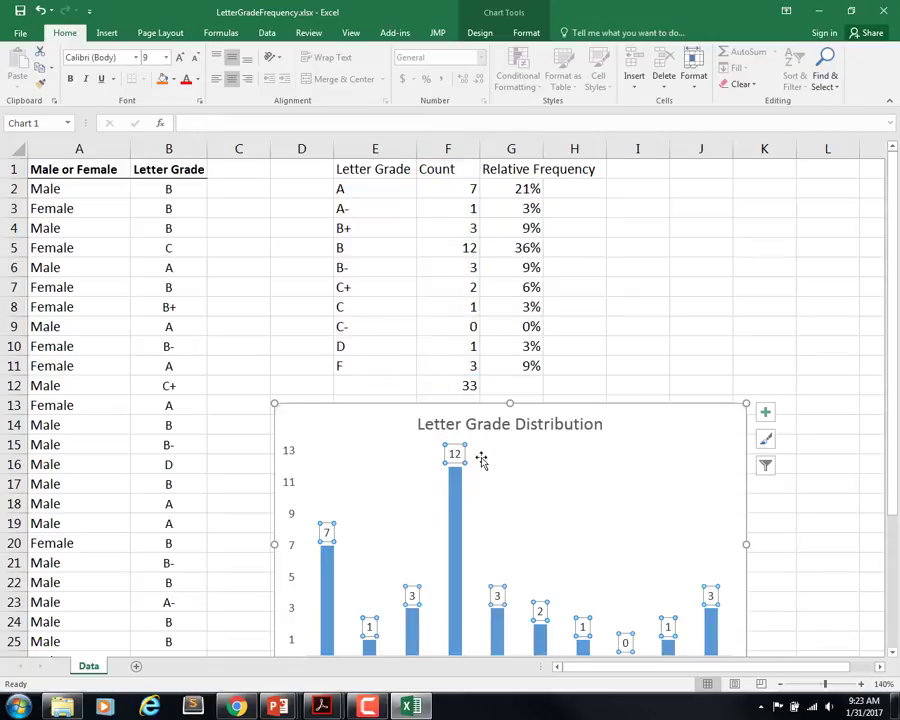
scroll(470, 450, down, 1)
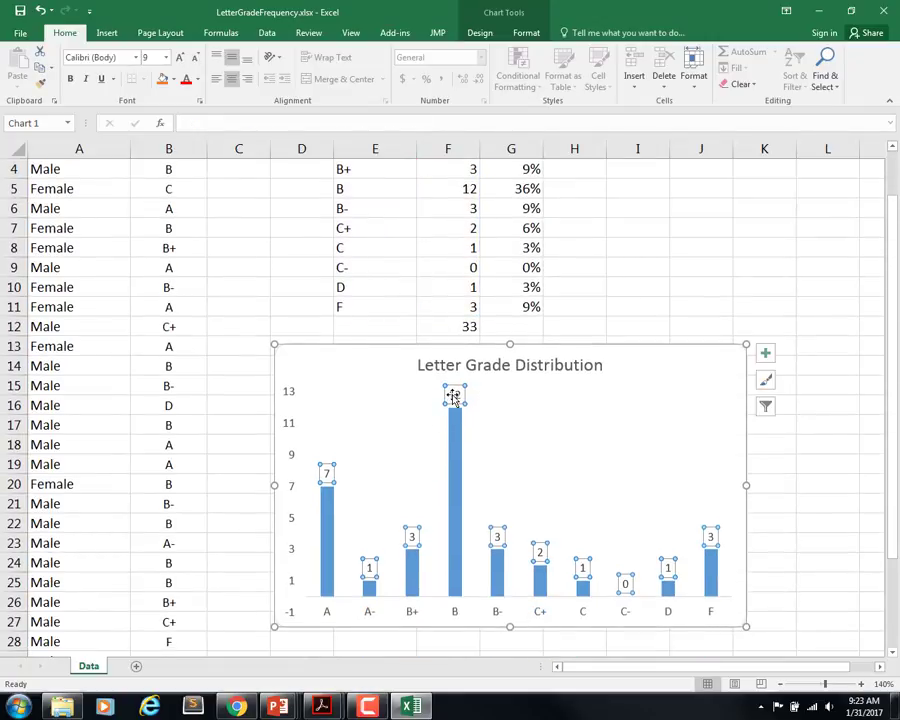
right_click(453, 398)
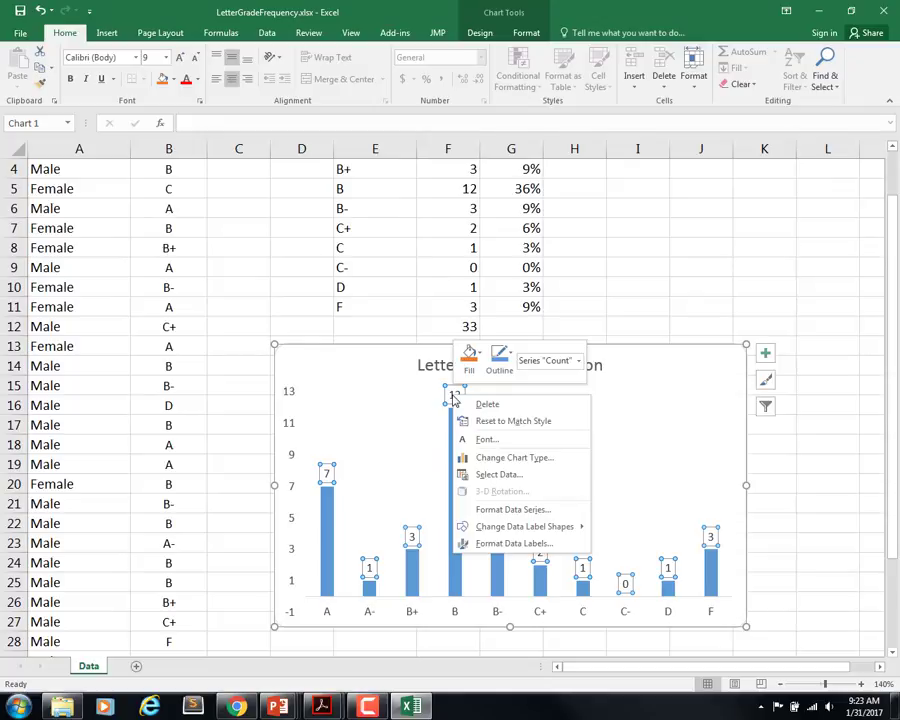
click(506, 545)
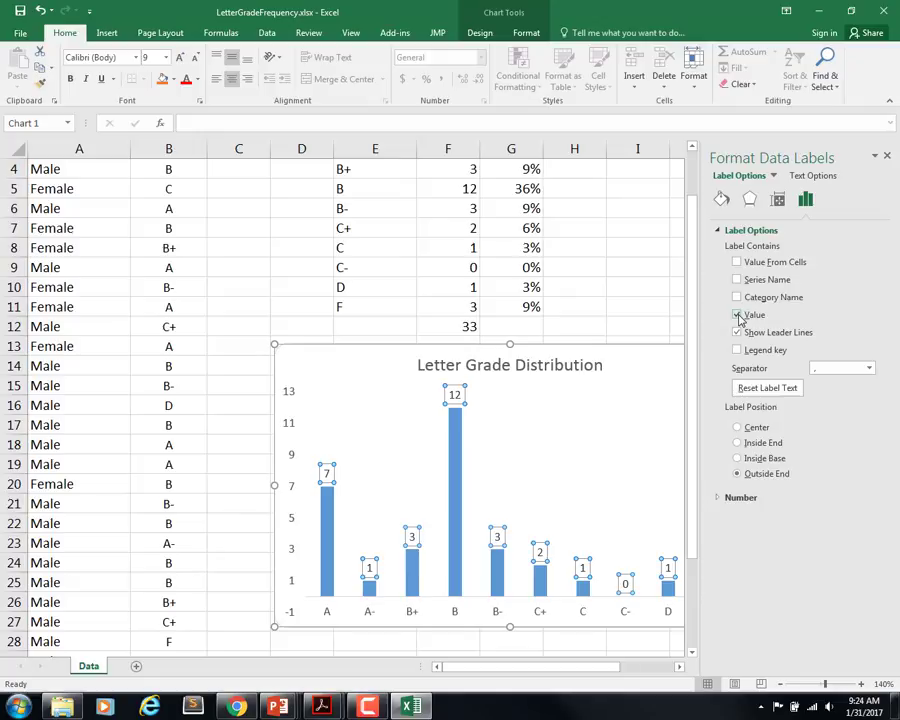
click(737, 315)
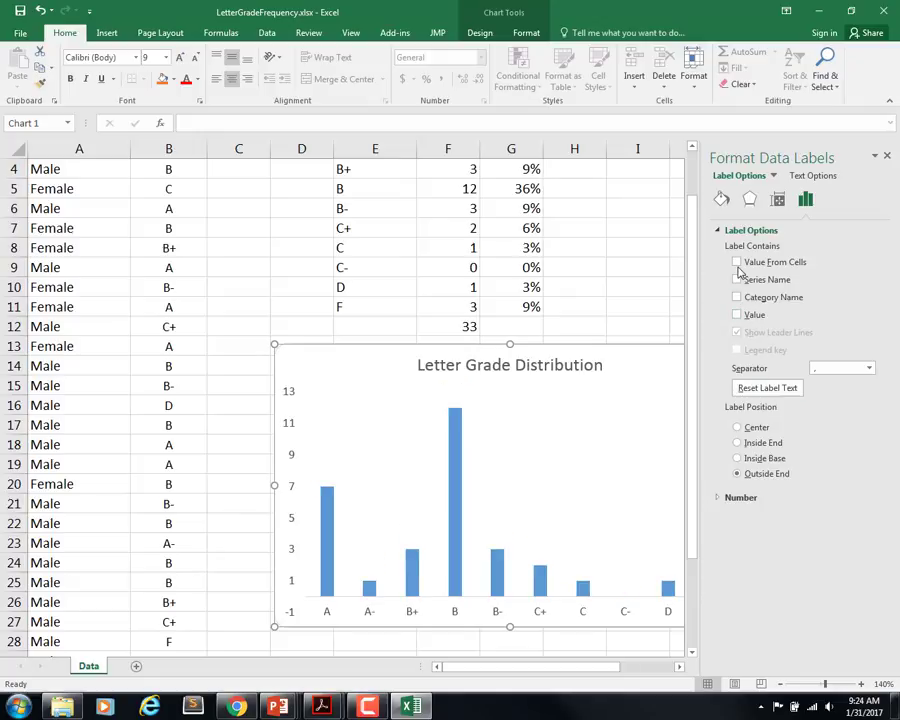
Take the data labels from cells G2:G11 to show relative frequencies, close the formatting pane and deselect the chart
click(737, 262)
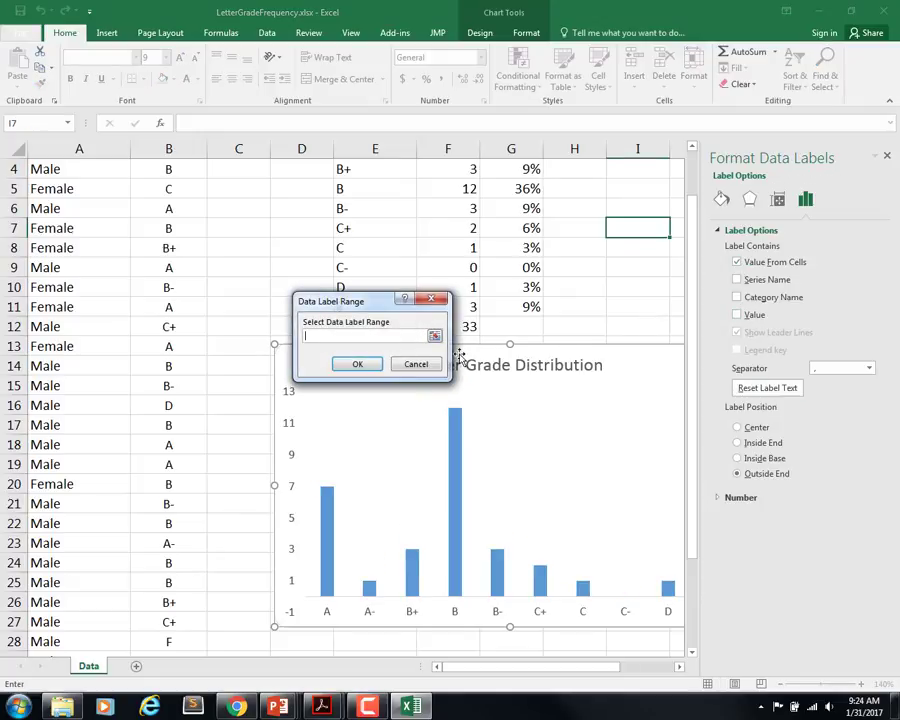
click(435, 340)
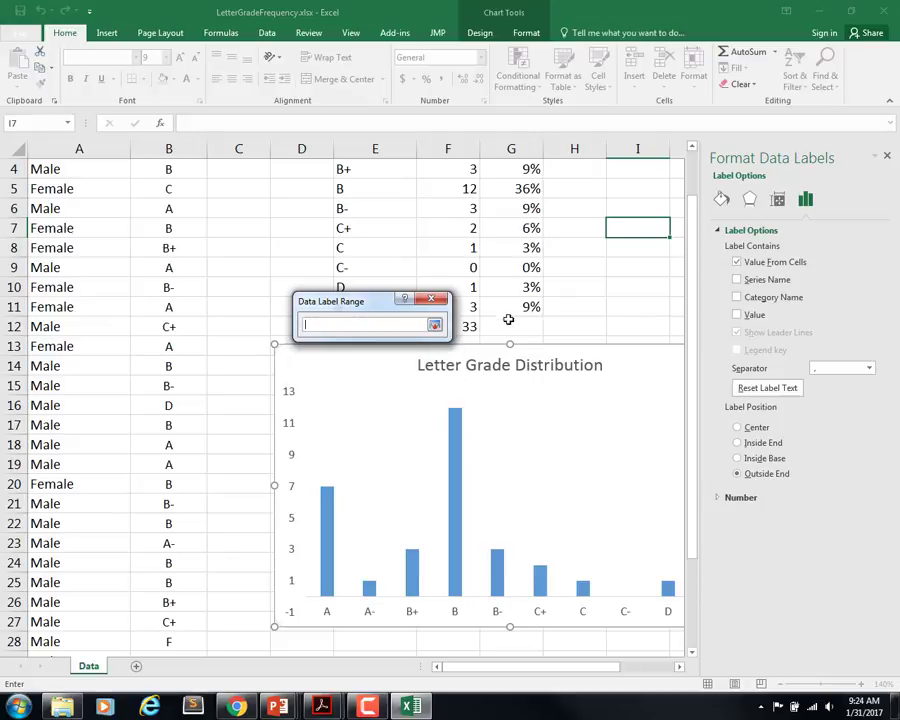
drag(517, 305, 506, 187)
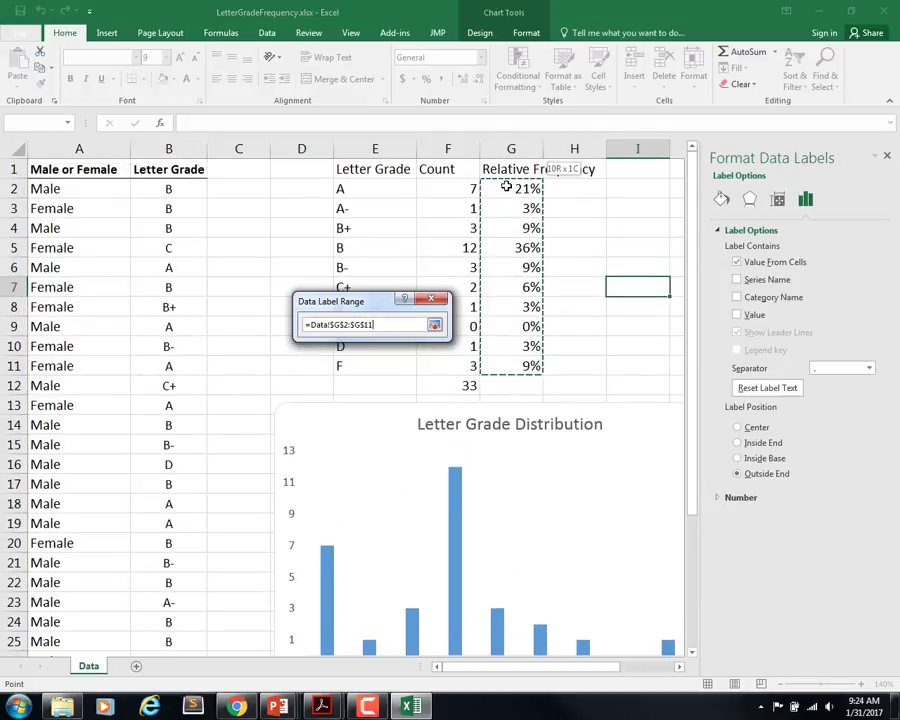
click(434, 325)
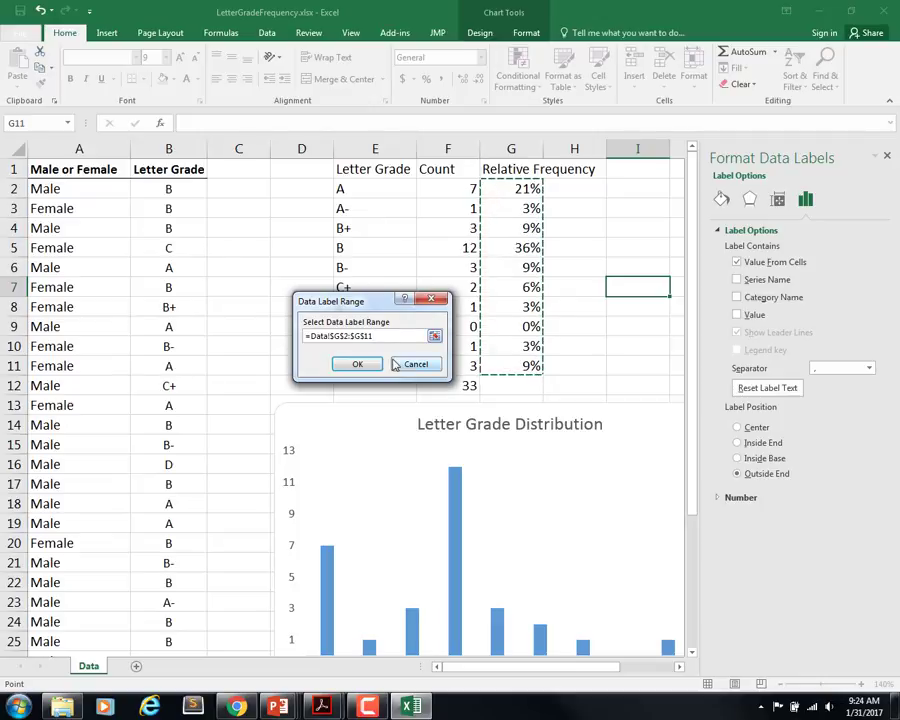
click(357, 364)
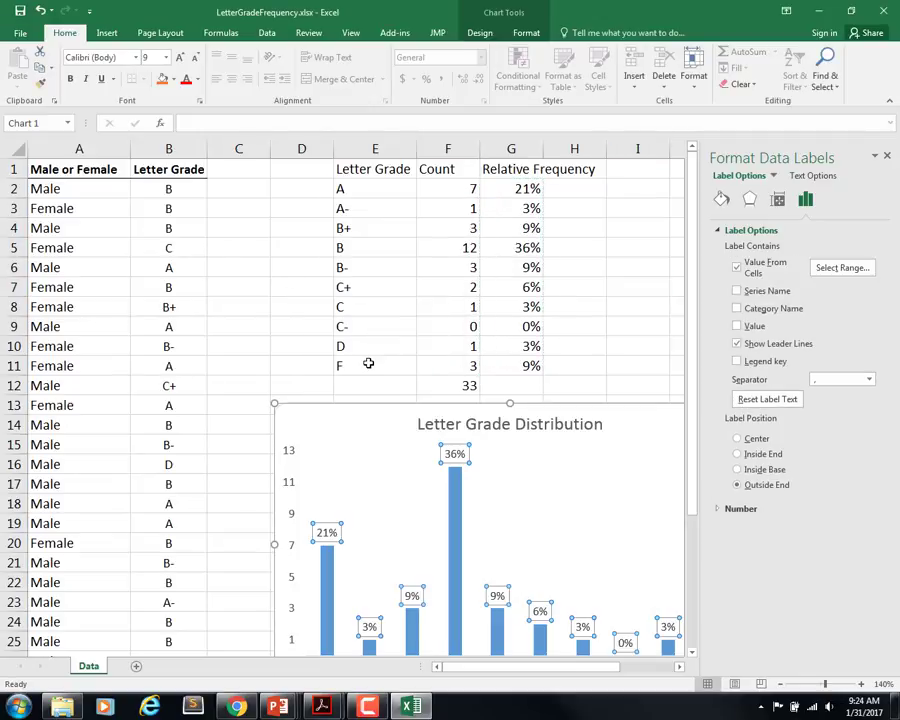
click(886, 156)
click(690, 434)
scroll(757, 348, down, 2)
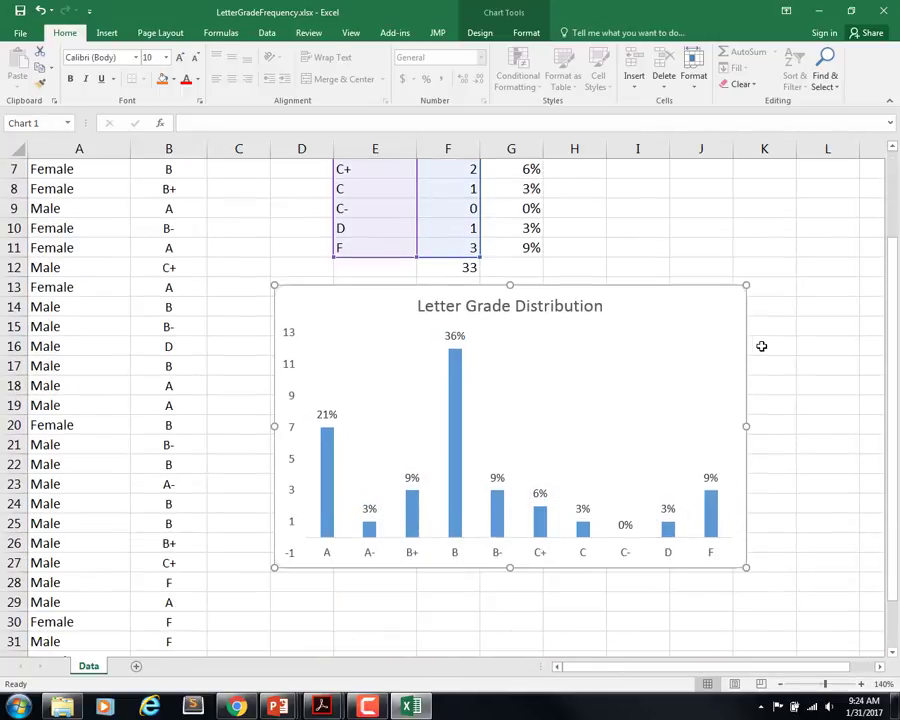
click(784, 360)
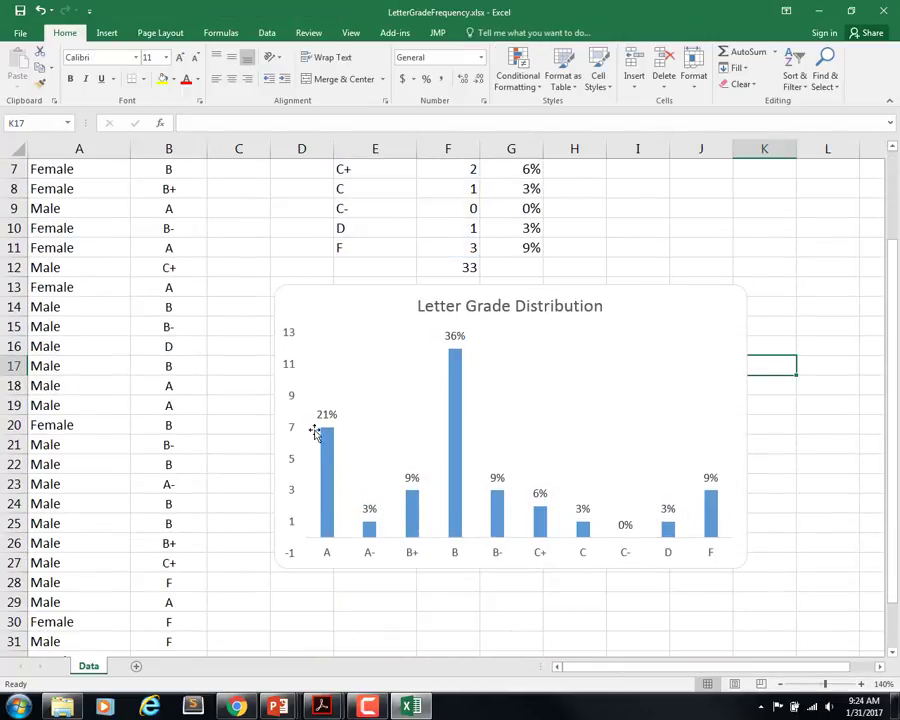